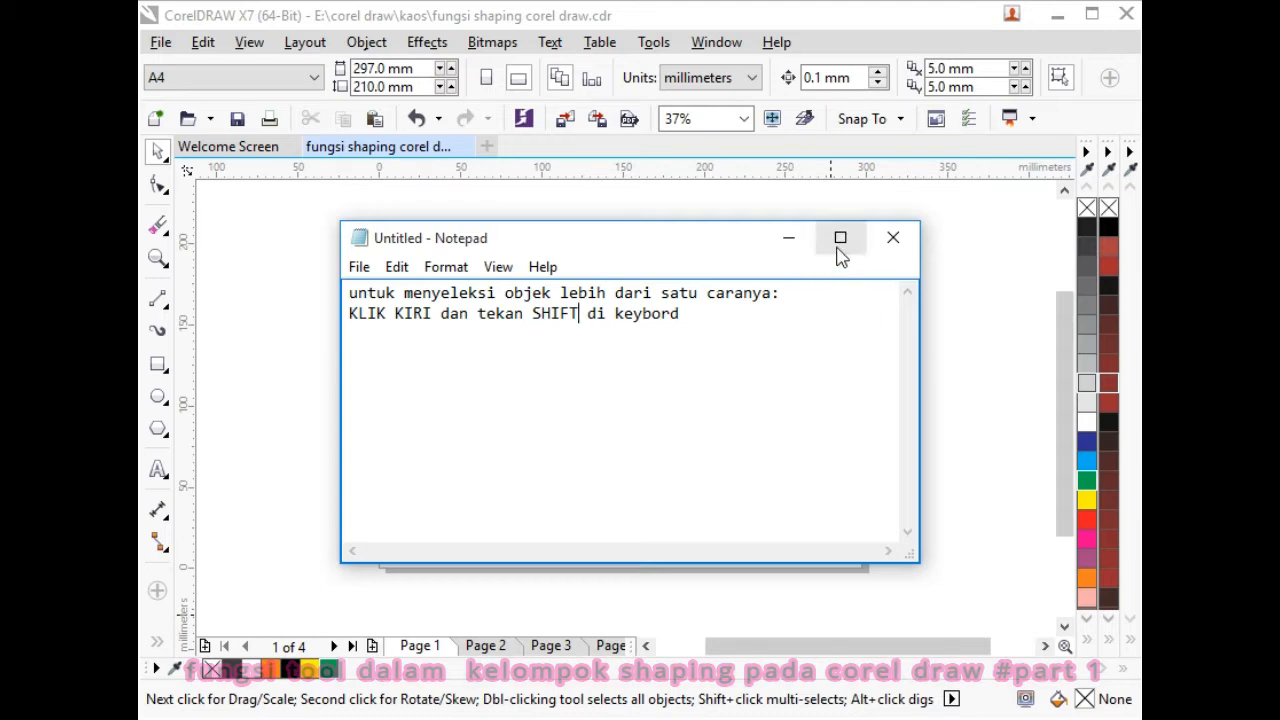
# - Weld the rectangle and triangle into a single shape
pyautogui.click(794, 240)
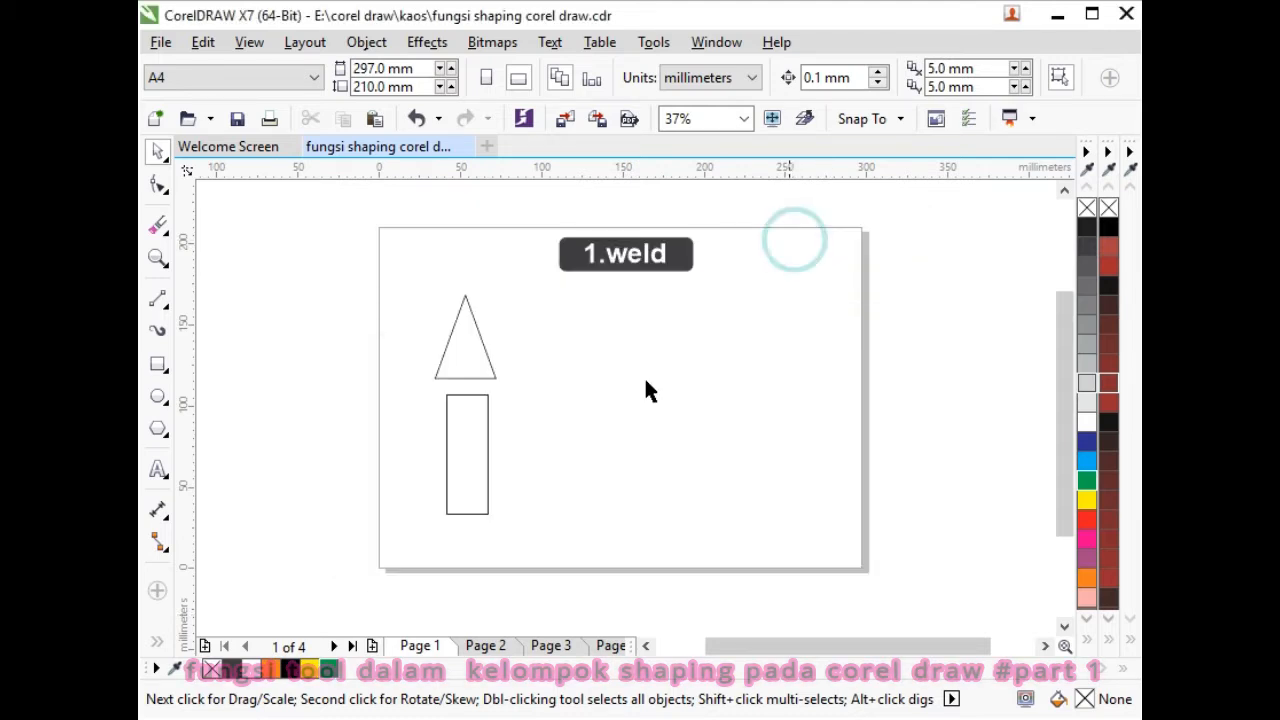
pyautogui.click(452, 463)
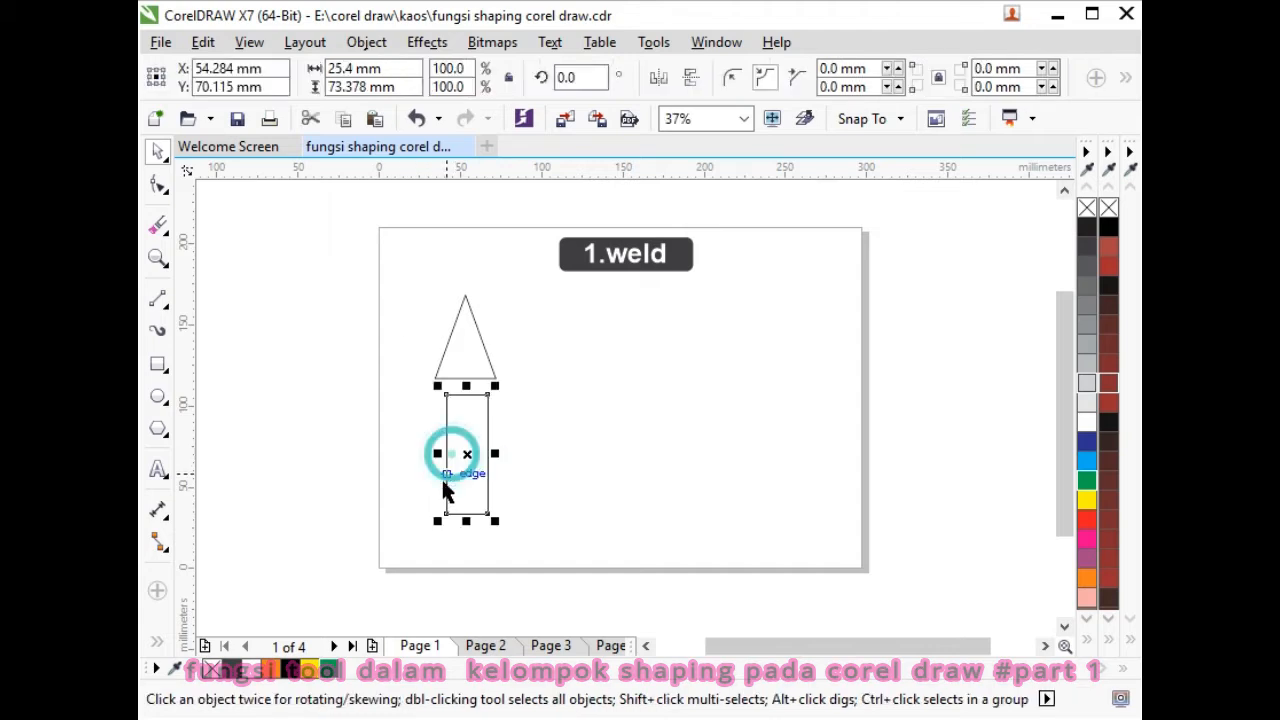
pyautogui.keyDown('shift'); pyautogui.click(466, 360); pyautogui.keyUp('shift')
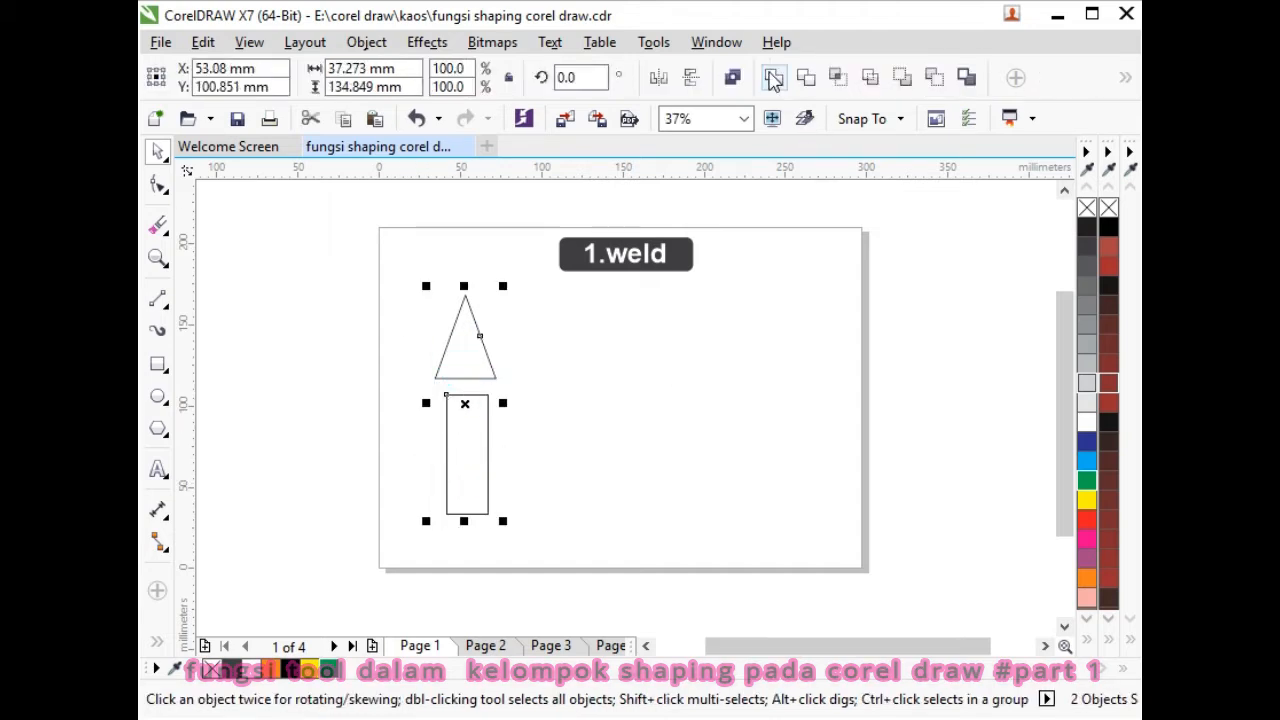
pyautogui.click(773, 79)
# - Move the welded shape higher on the page and fill it green
pyautogui.click(796, 428)
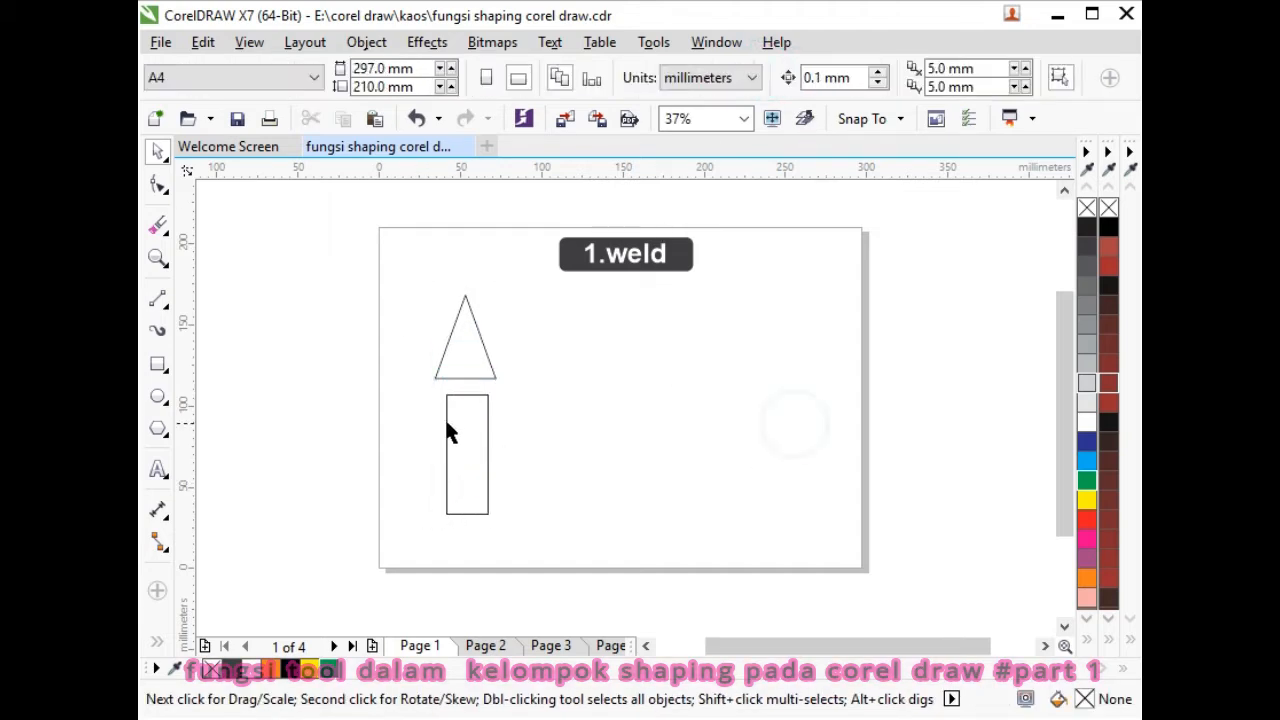
pyautogui.moveTo(563, 441); pyautogui.dragTo(452, 373)
pyautogui.click(326, 672)
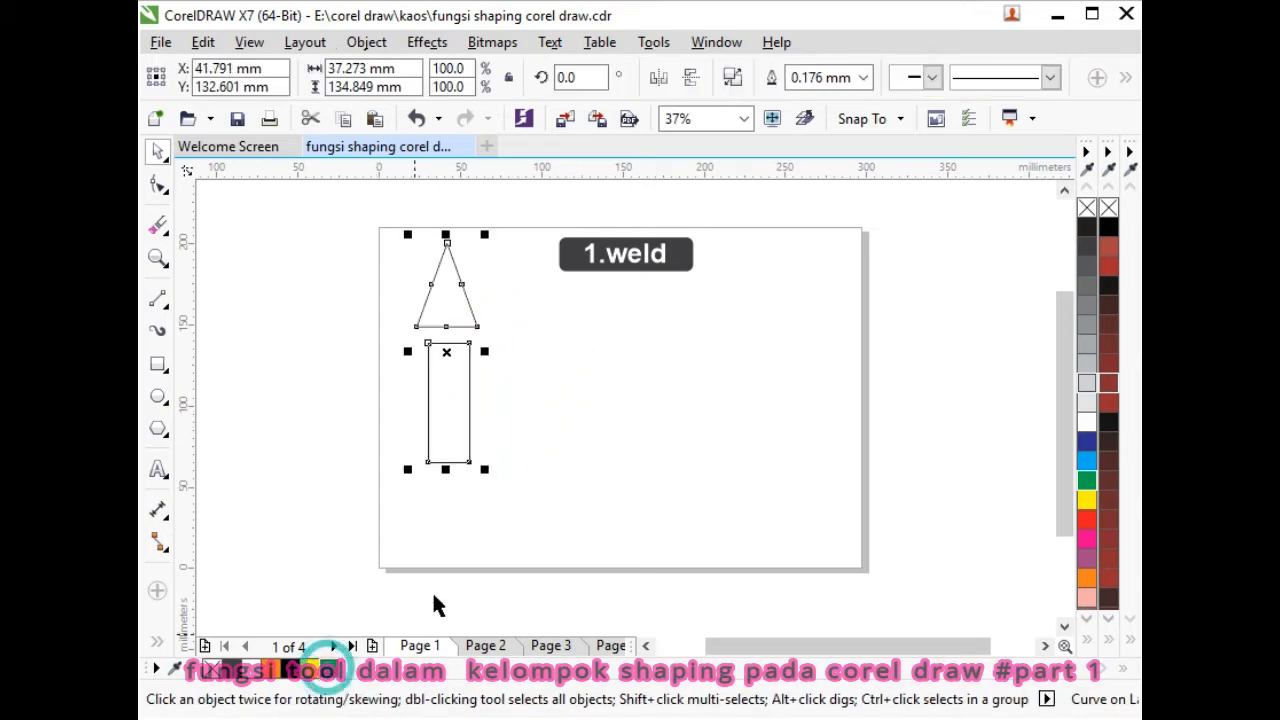
pyautogui.click(527, 481)
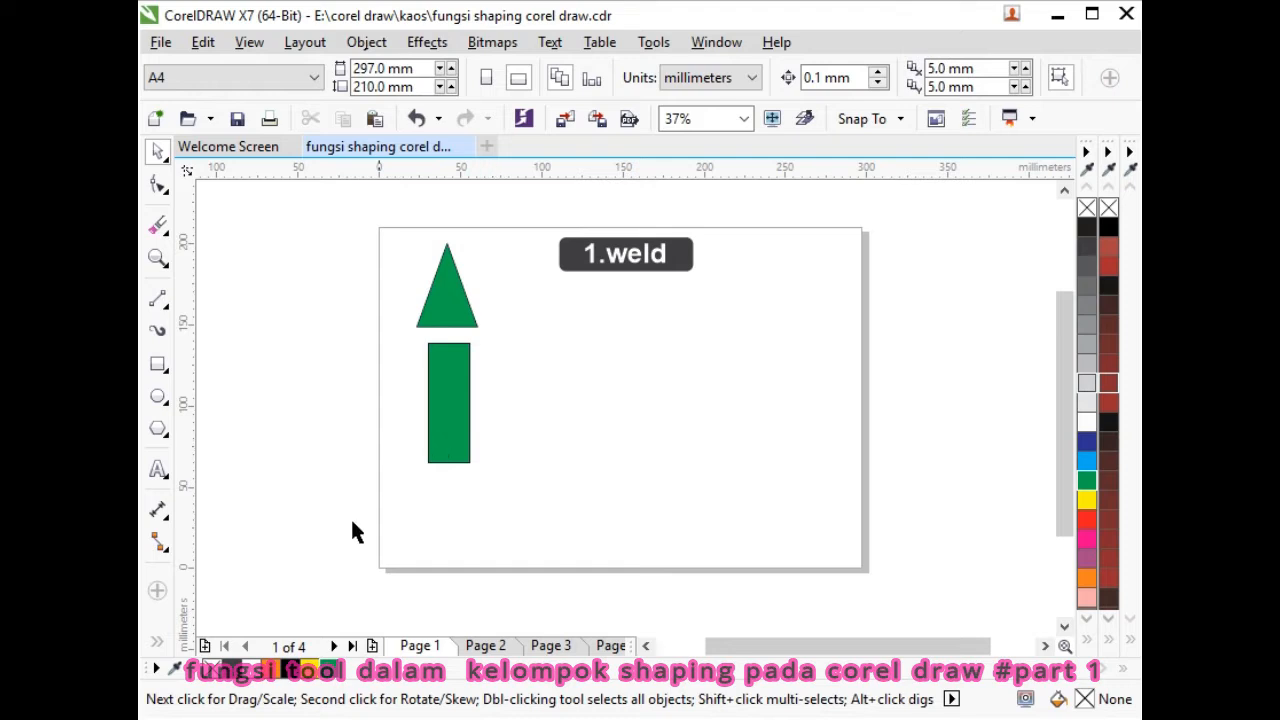
# - Draw a circle and an overlapping duplicate of it
pyautogui.click(158, 396)
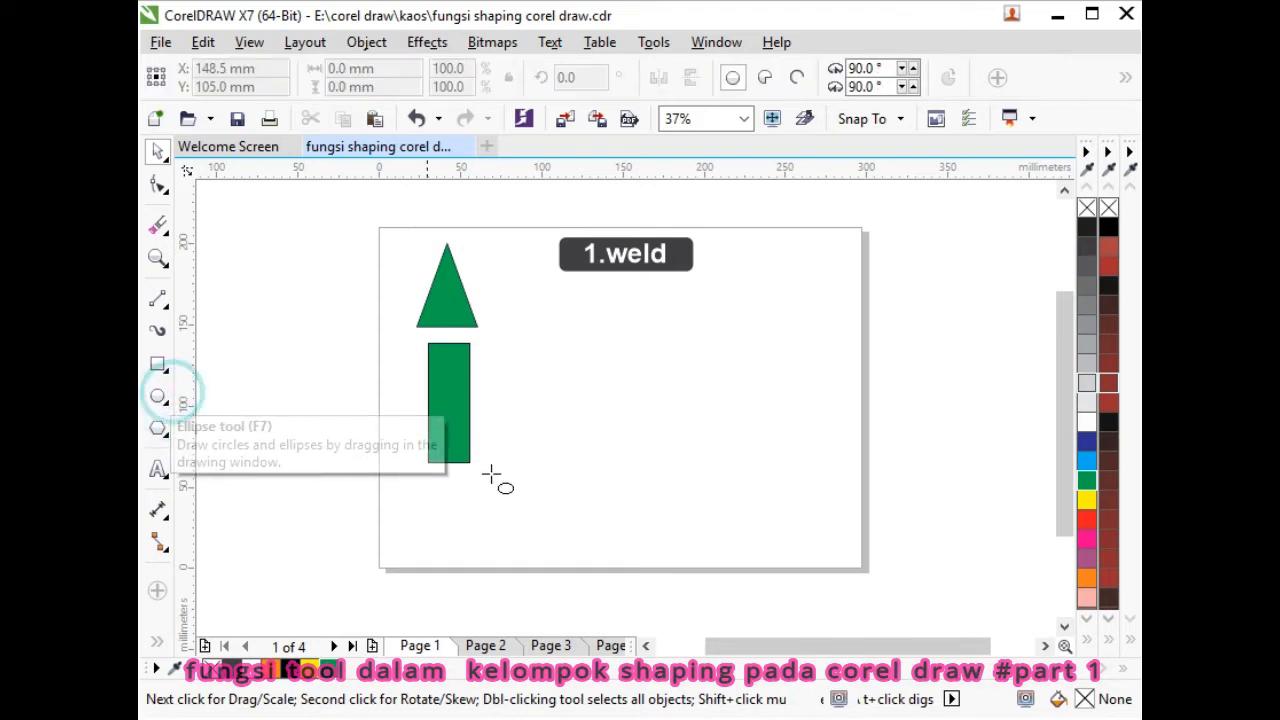
pyautogui.moveTo(548, 330); pyautogui.dragTo(645, 428)
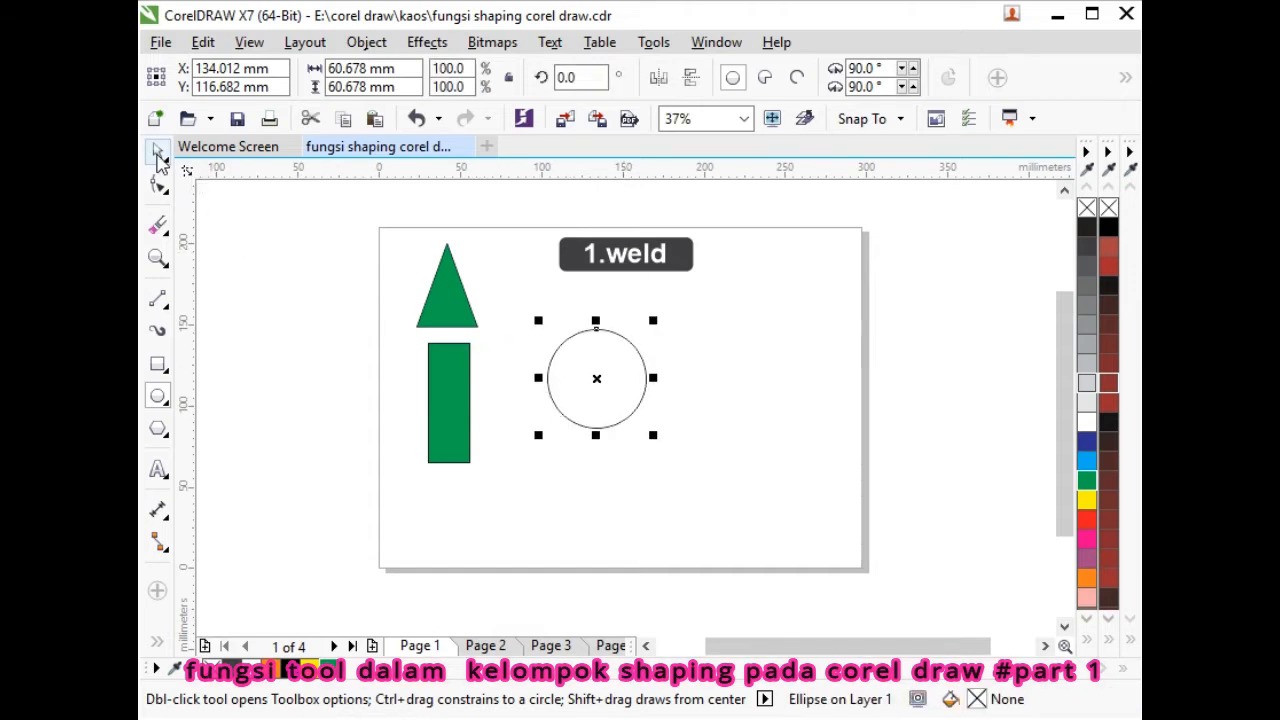
pyautogui.click(157, 154)
pyautogui.click(242, 243)
pyautogui.click(566, 371)
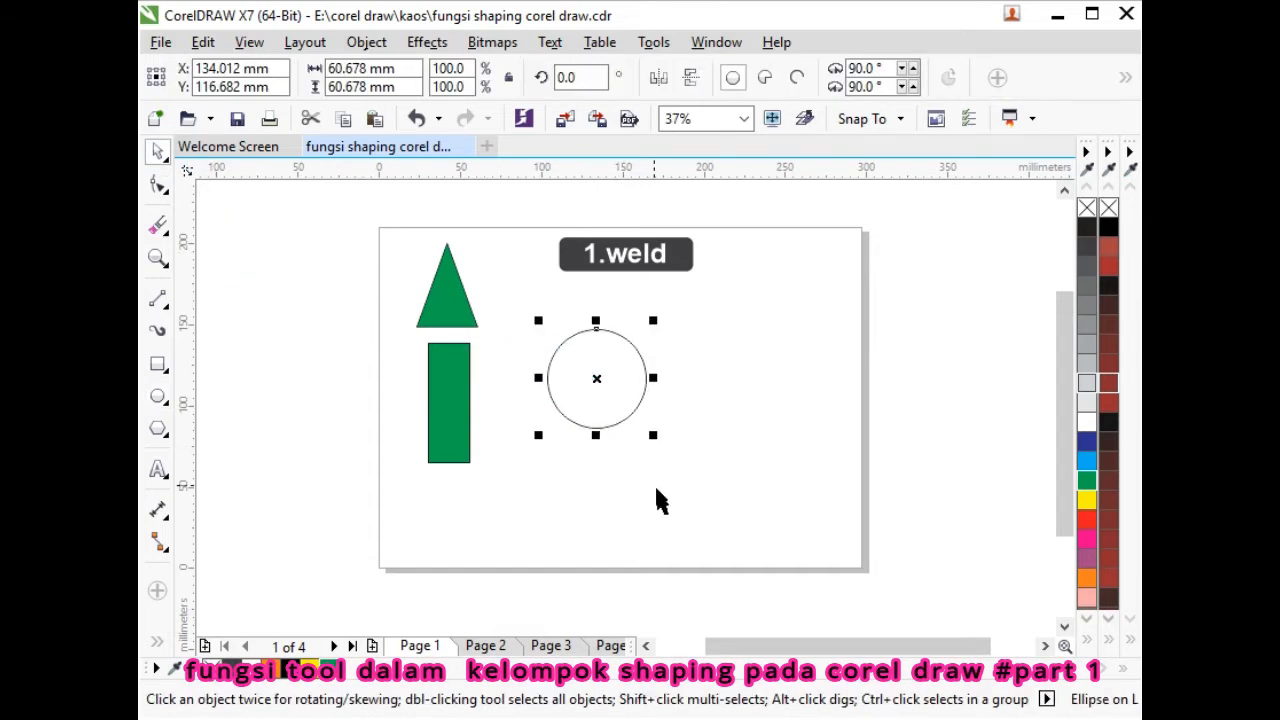
pyautogui.hotkey('ctrl', 'd')
pyautogui.moveTo(611, 374); pyautogui.dragTo(654, 380)
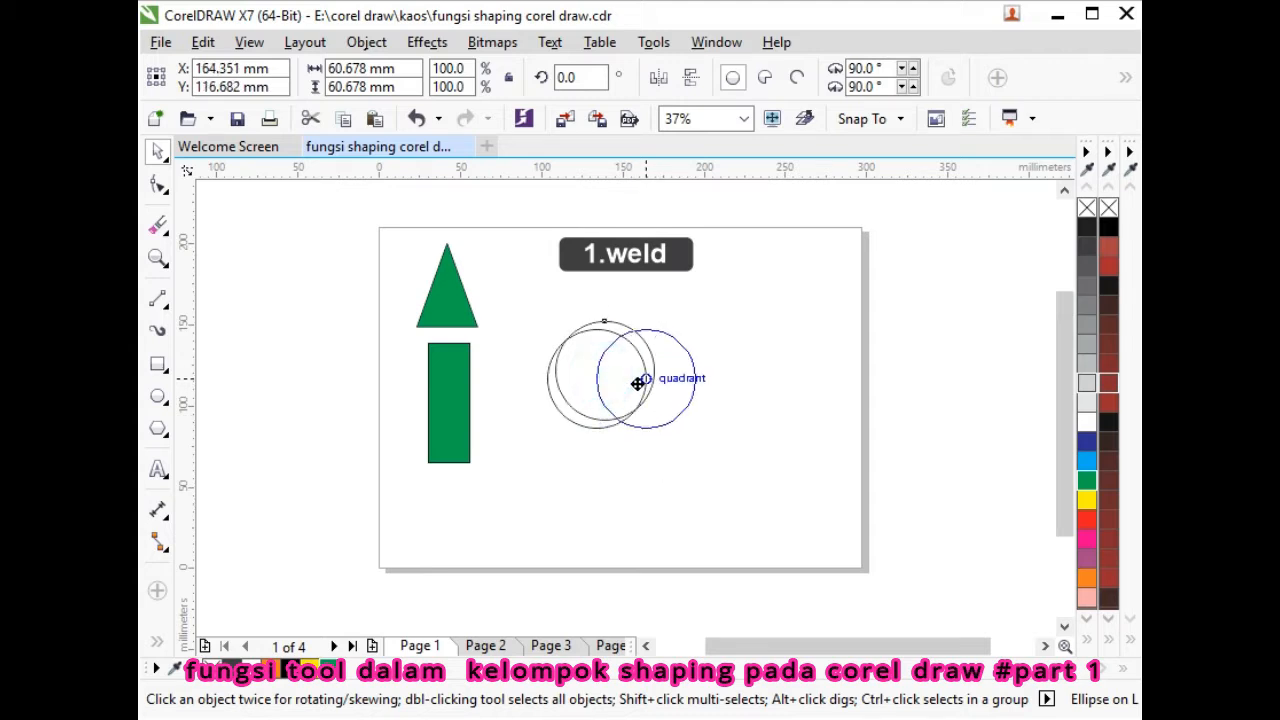
# - Weld the two circles, move the result up, and draw a triangle at the right
pyautogui.click(566, 381)
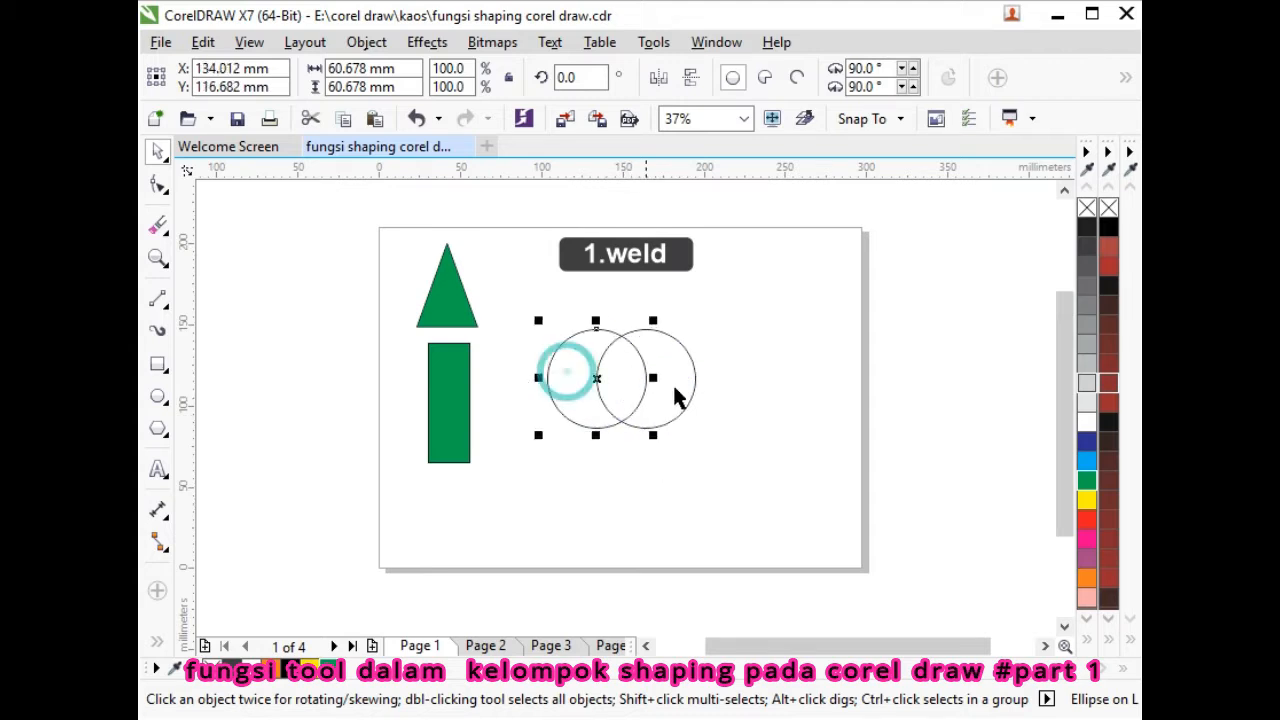
pyautogui.keyDown('shift'); pyautogui.click(680, 381); pyautogui.keyUp('shift')
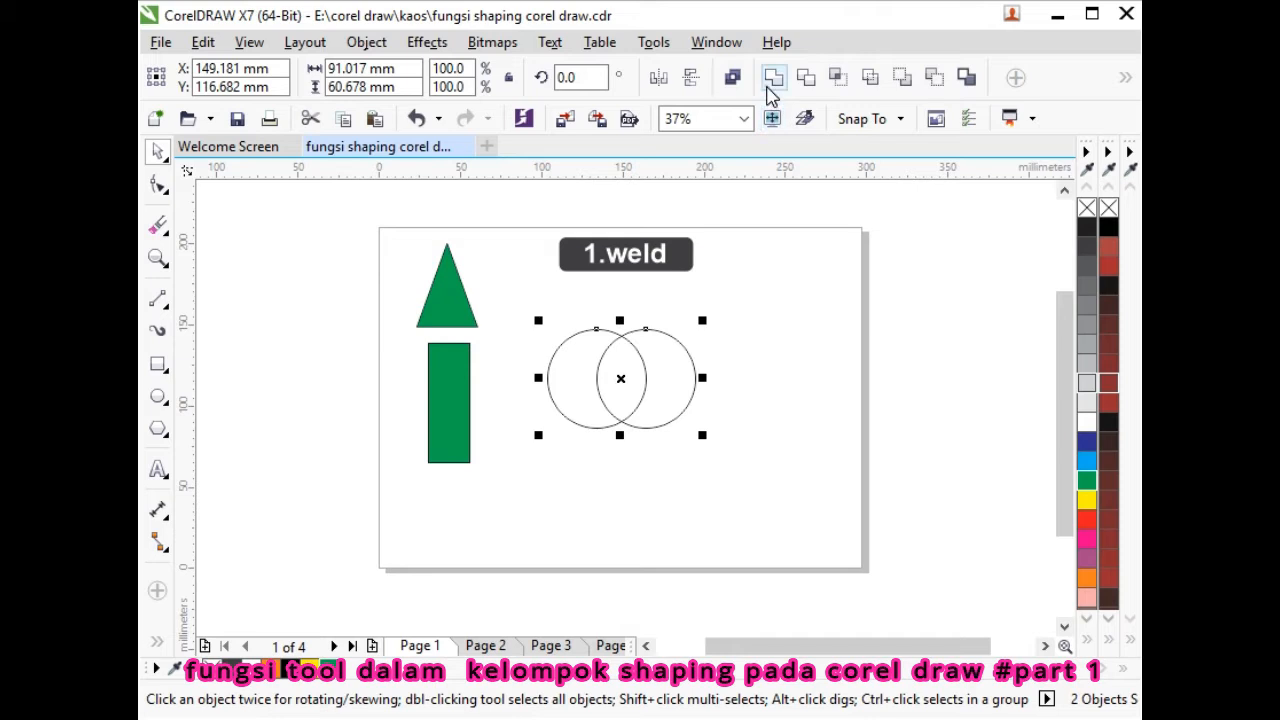
pyautogui.click(773, 77)
pyautogui.click(791, 329)
pyautogui.moveTo(670, 371); pyautogui.dragTo(646, 329)
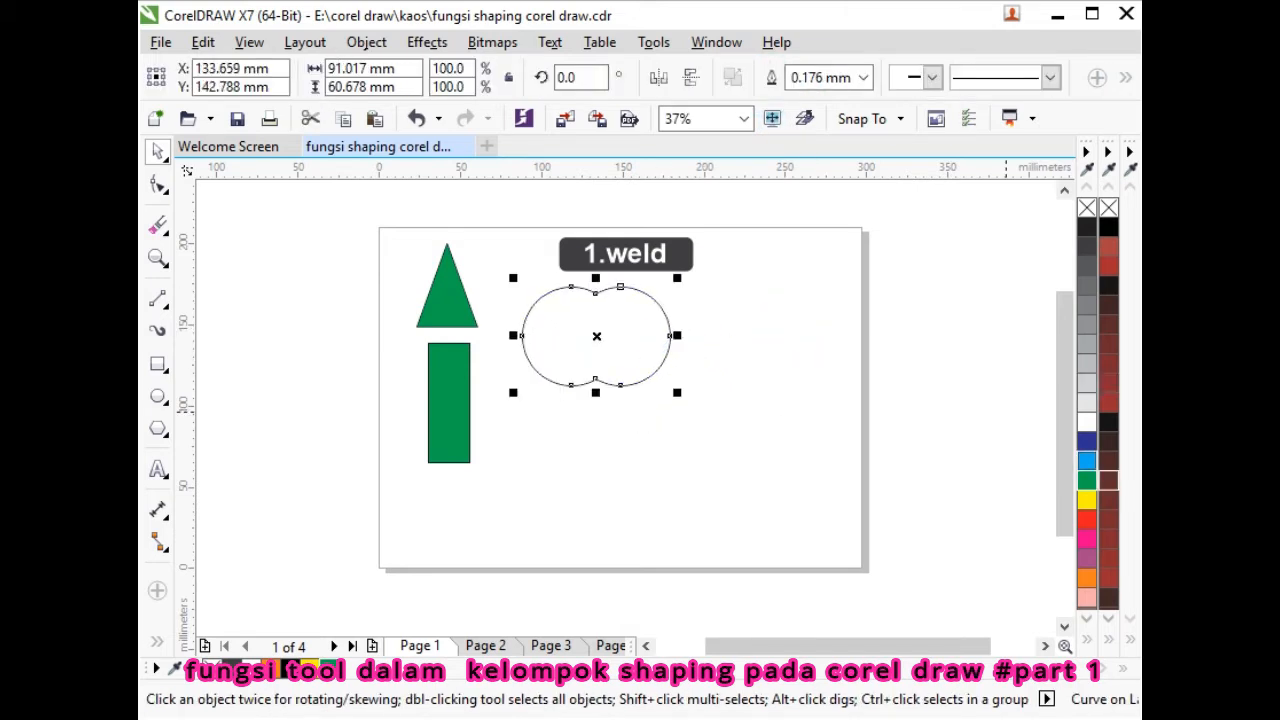
pyautogui.click(157, 428)
pyautogui.moveTo(752, 274); pyautogui.dragTo(823, 392)
# - Draw a tall thin rectangle centred under the triangle
pyautogui.click(158, 364)
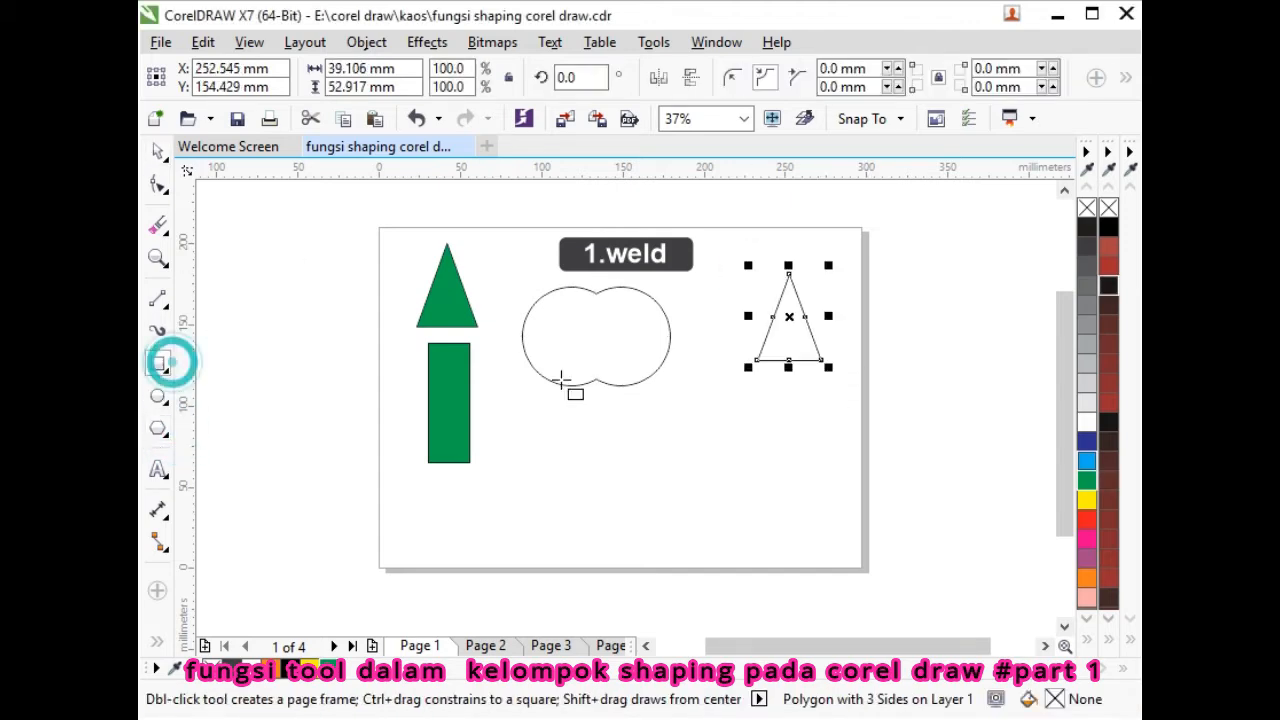
pyautogui.moveTo(765, 339); pyautogui.dragTo(801, 488)
pyautogui.click(158, 152)
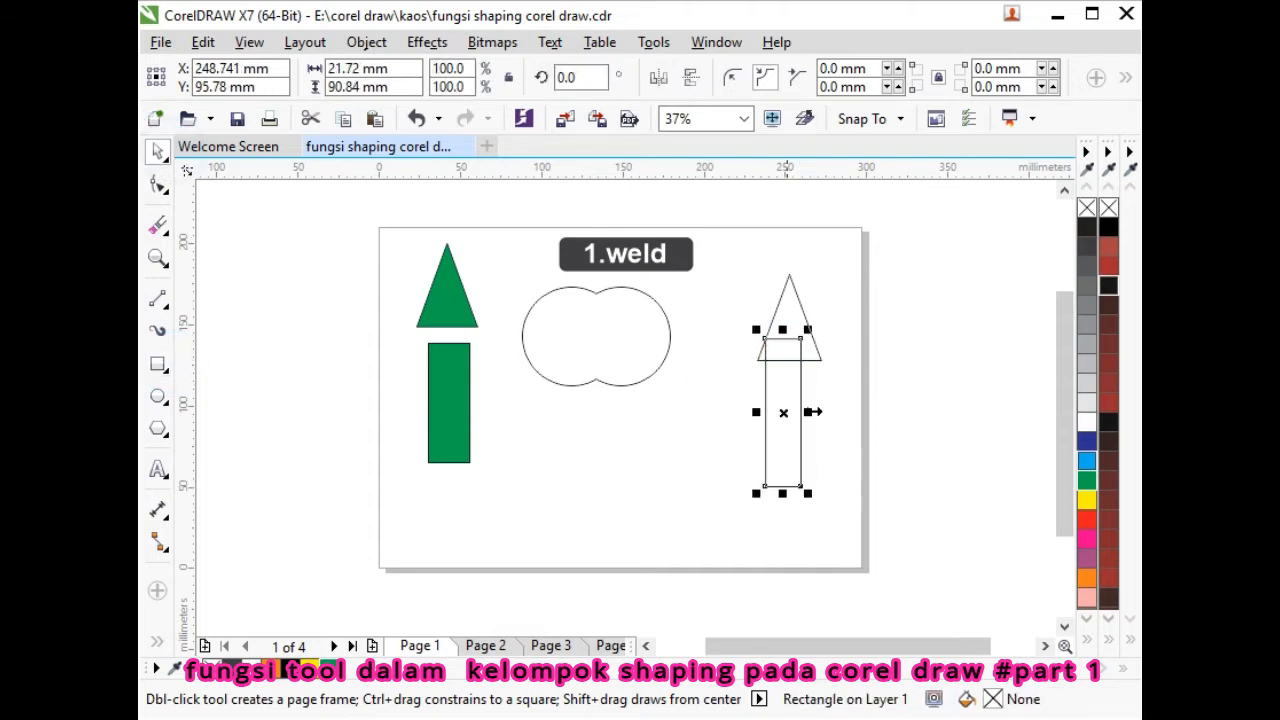
pyautogui.click(815, 415)
pyautogui.scroll(2, 767, 400)
pyautogui.click(805, 408)
pyautogui.moveTo(805, 408); pyautogui.dragTo(816, 412)
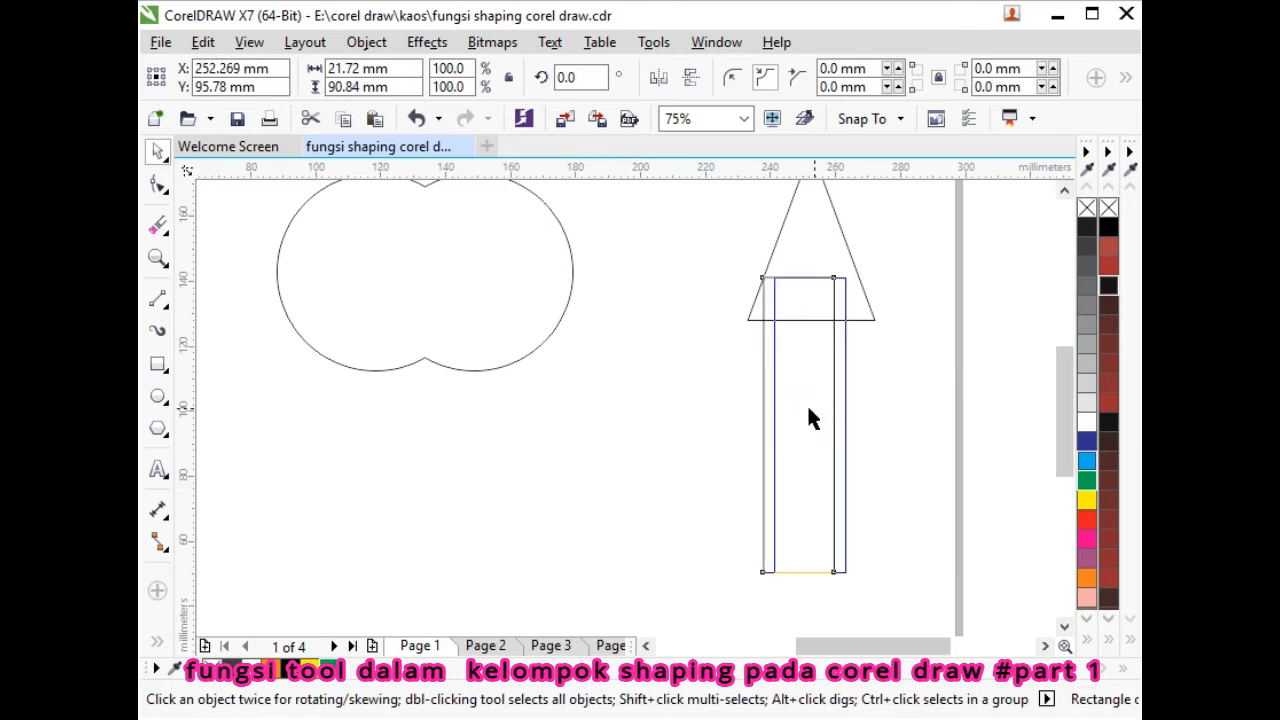
pyautogui.scroll(-2, 683, 350)
# - Weld the triangle and rectangle into a yellow arrow, then open Page 2 '2.Trim'
pyautogui.moveTo(688, 212); pyautogui.dragTo(829, 523)
pyautogui.click(780, 85)
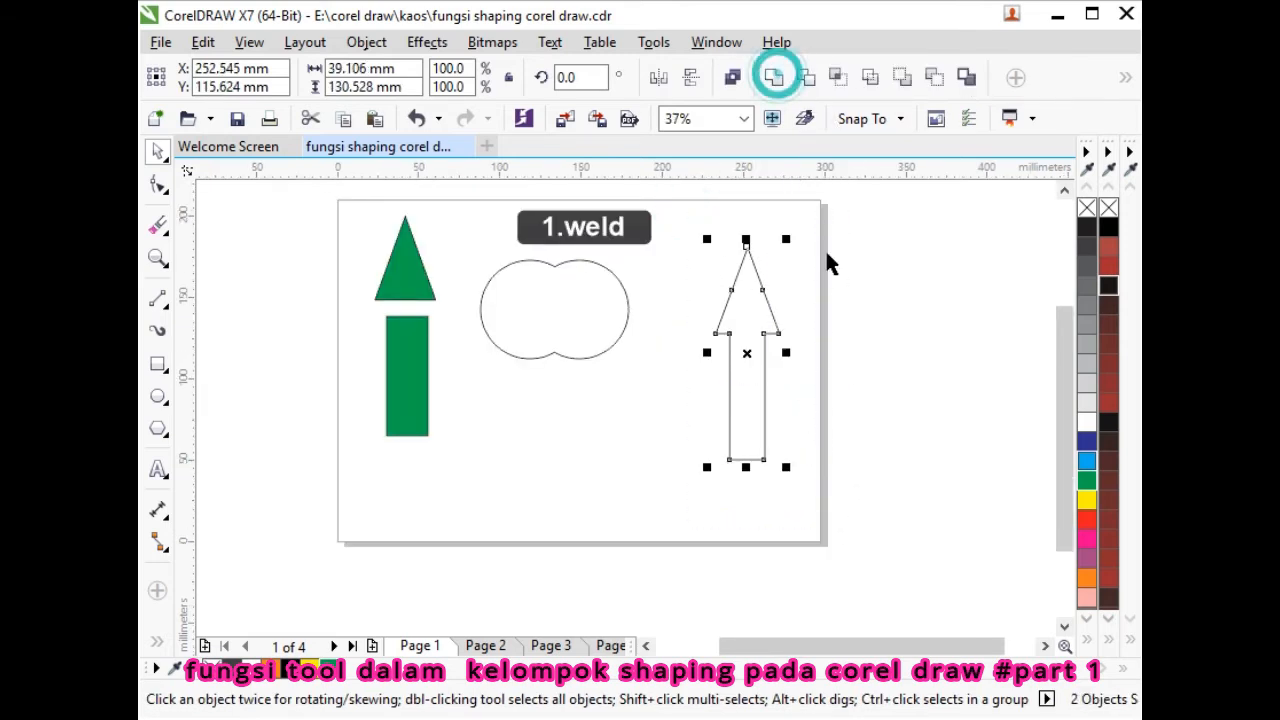
pyautogui.click(800, 323)
pyautogui.moveTo(742, 314); pyautogui.dragTo(733, 289)
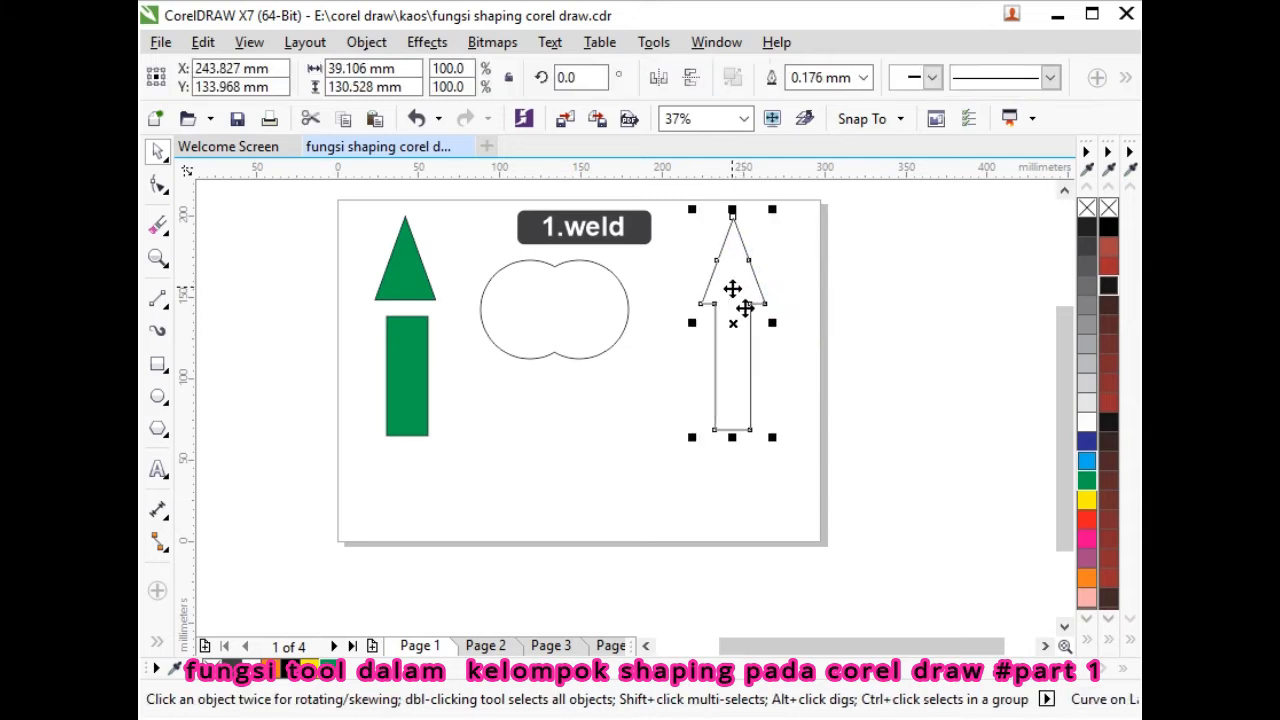
pyautogui.click(307, 670)
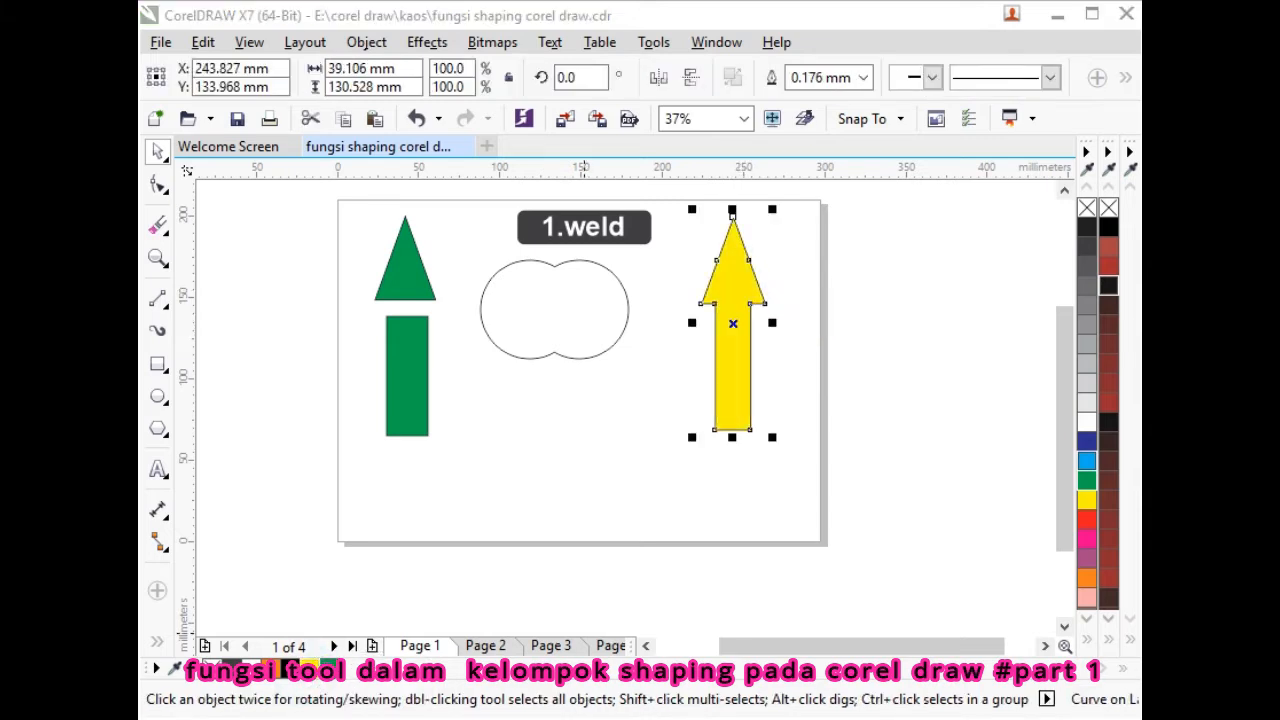
pyautogui.click(490, 650)
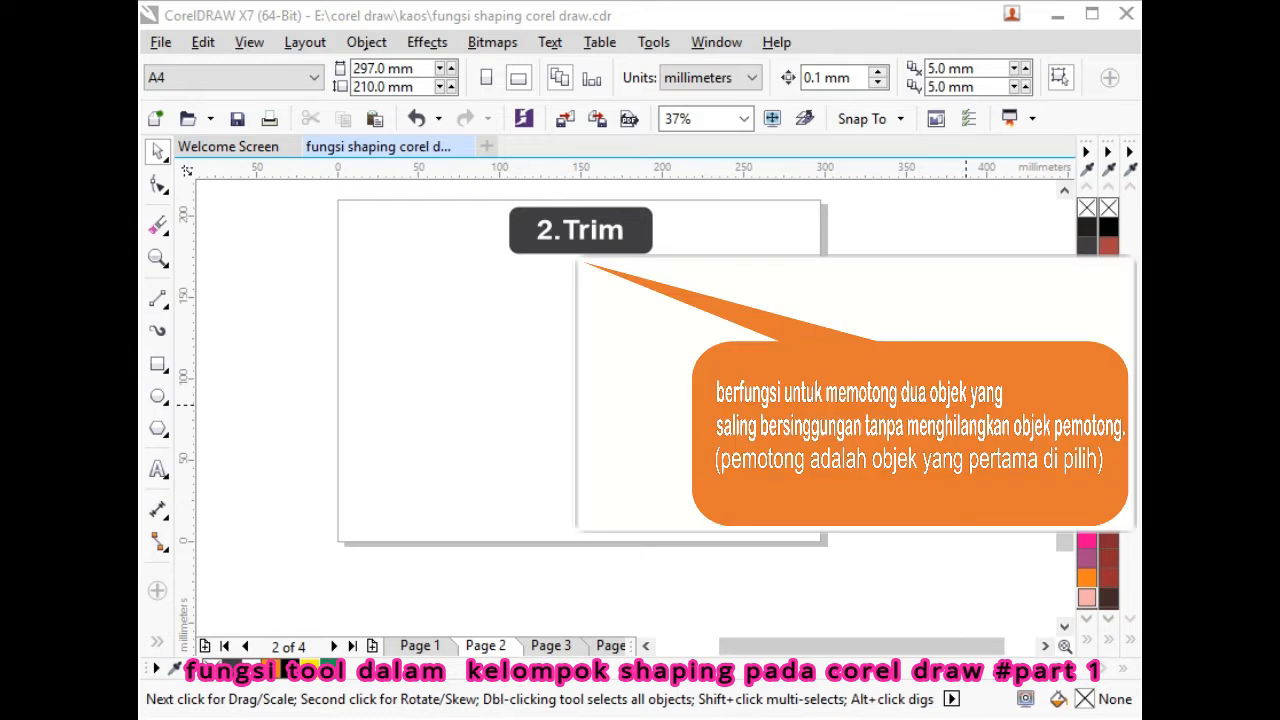
# - Draw an unfilled triangle at the upper left of the 2.Trim page
pyautogui.click(158, 430)
pyautogui.moveTo(392, 250)
pyautogui.mouseDown()
pyautogui.moveTo(443, 371)
pyautogui.moveTo(484, 412)
pyautogui.mouseUp()
pyautogui.click(160, 152)
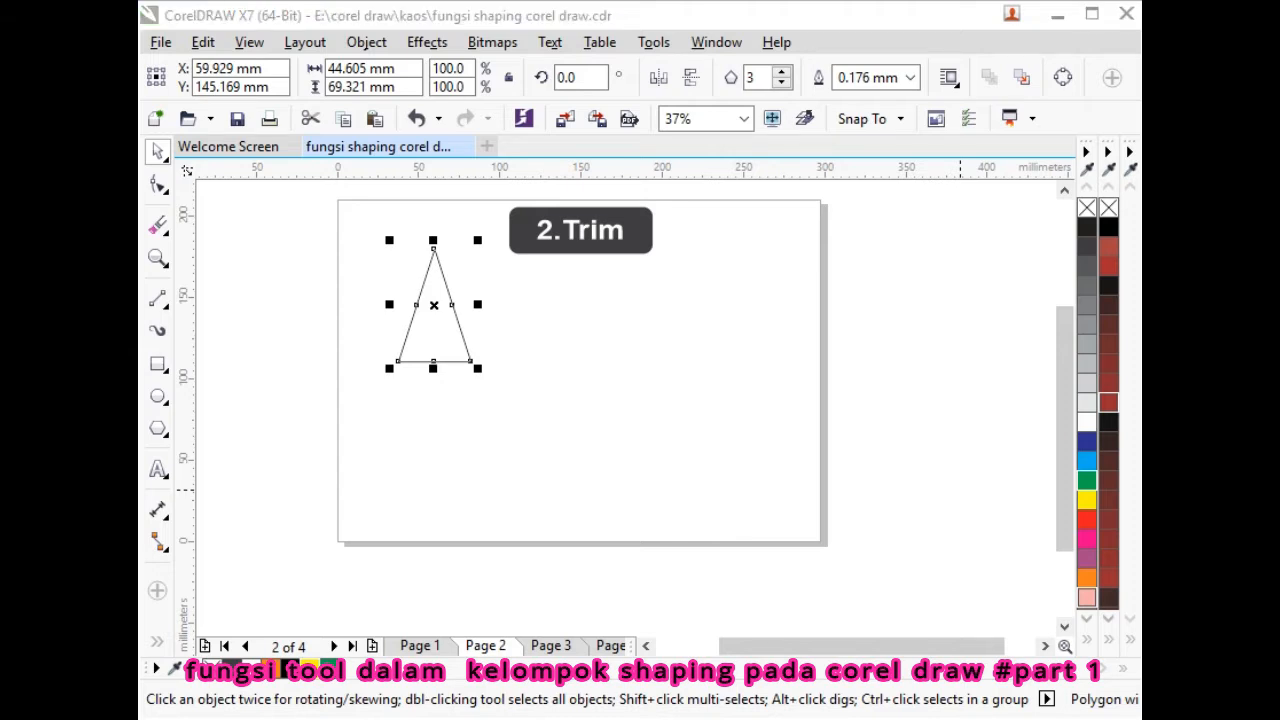
# - Draw a tall rectangle overlapping the triangle's base and nudge it into place
pyautogui.click(157, 368)
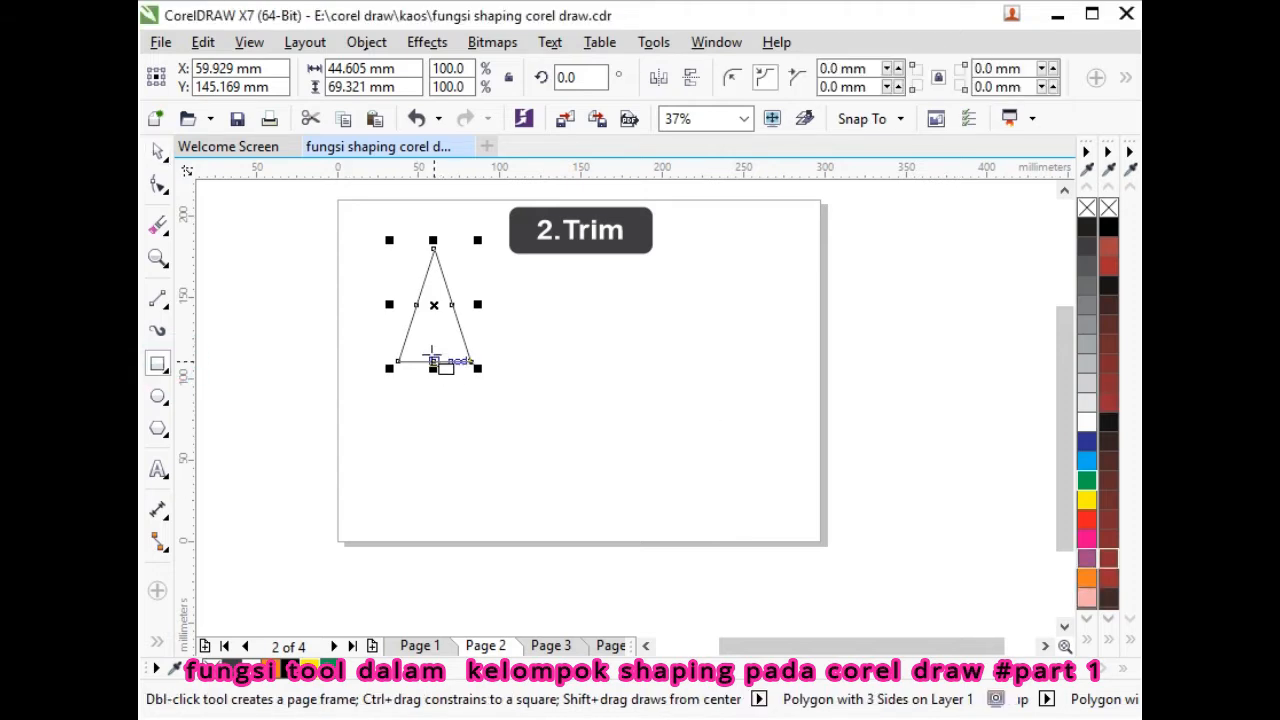
pyautogui.moveTo(423, 331); pyautogui.dragTo(455, 498)
pyautogui.click(234, 232)
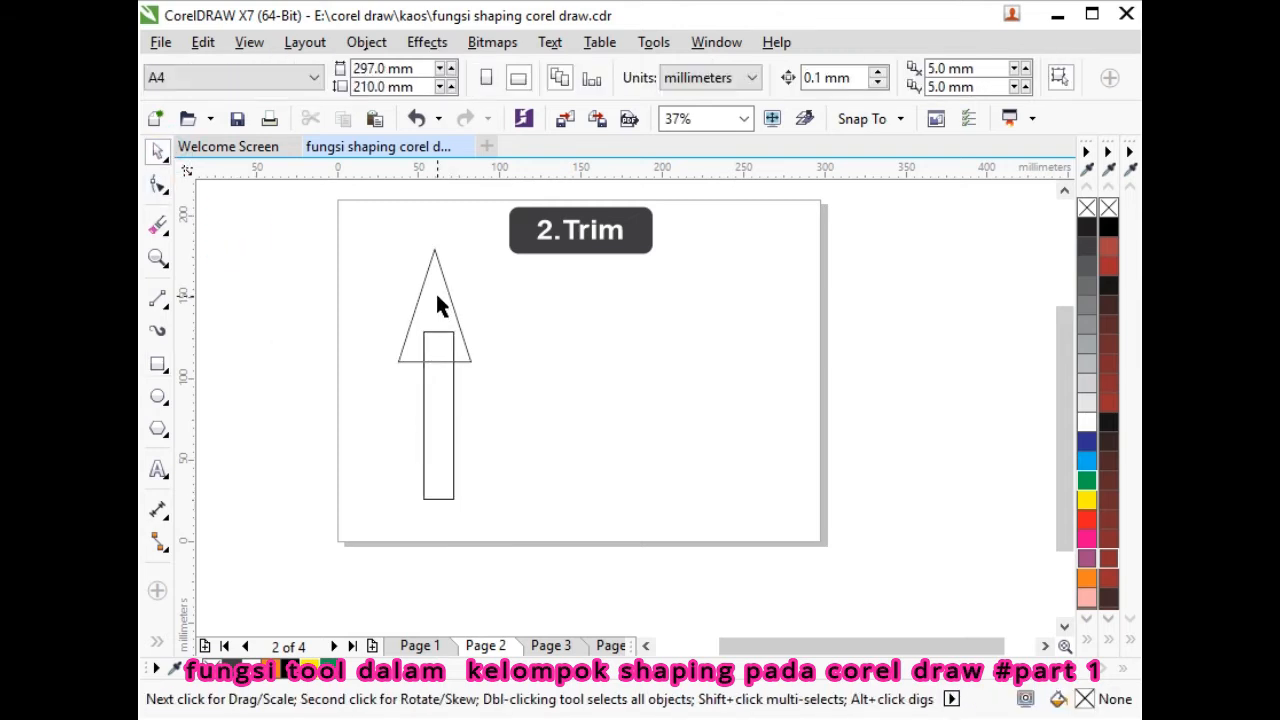
pyautogui.click(436, 294)
pyautogui.click(434, 408)
pyautogui.scroll(1, 434, 407)
pyautogui.moveTo(434, 407); pyautogui.dragTo(430, 406)
pyautogui.scroll(-1, 427, 392)
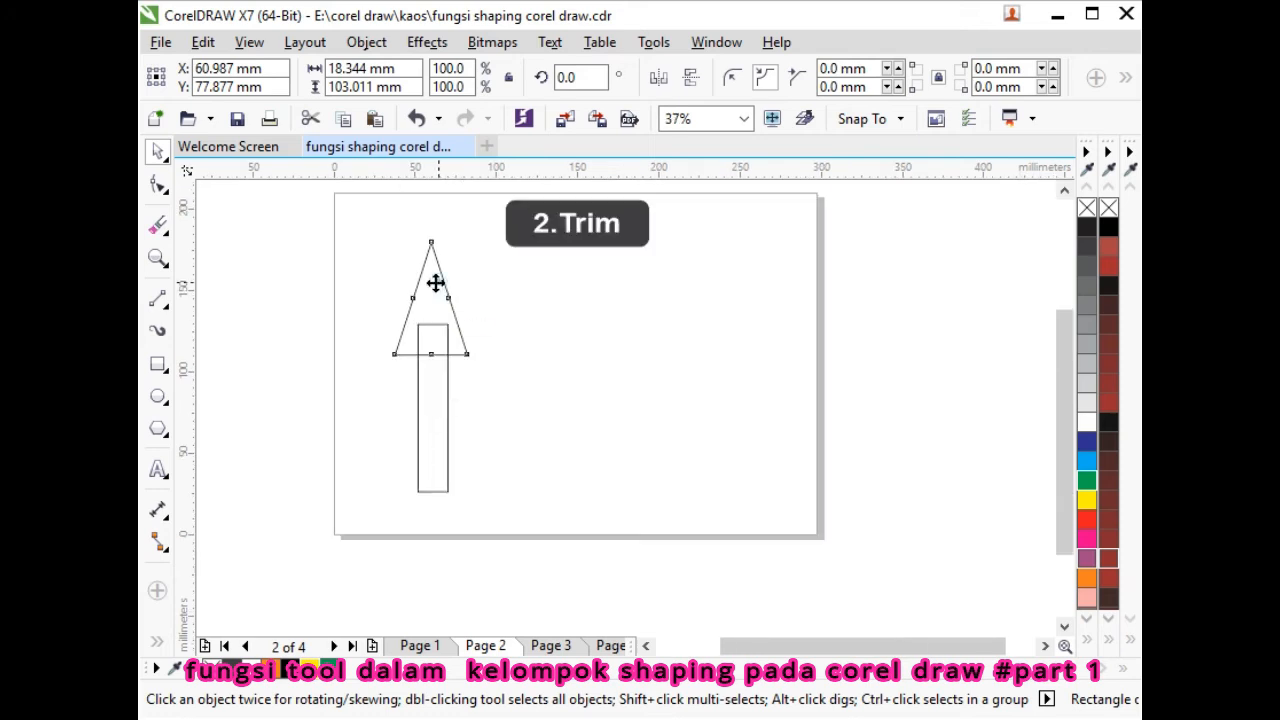
# - Fill the triangle yellow and the rectangle green
pyautogui.click(434, 280)
pyautogui.click(306, 668)
pyautogui.click(443, 423)
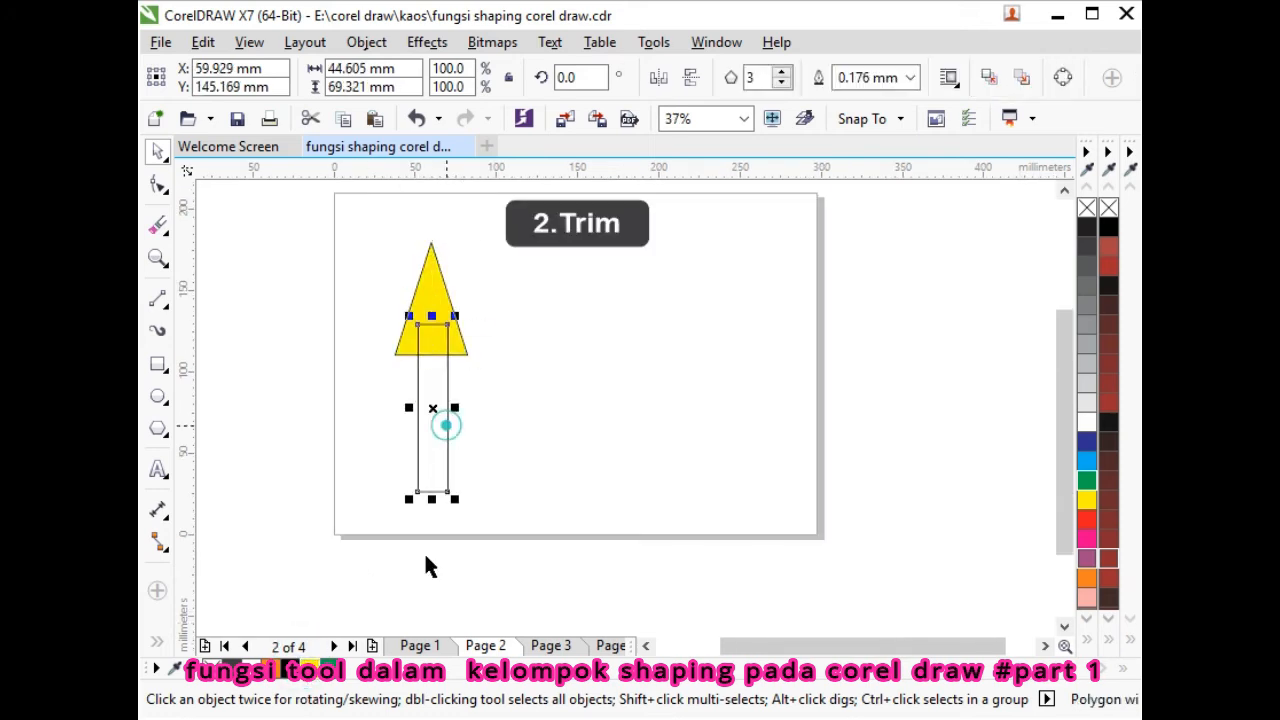
pyautogui.click(328, 668)
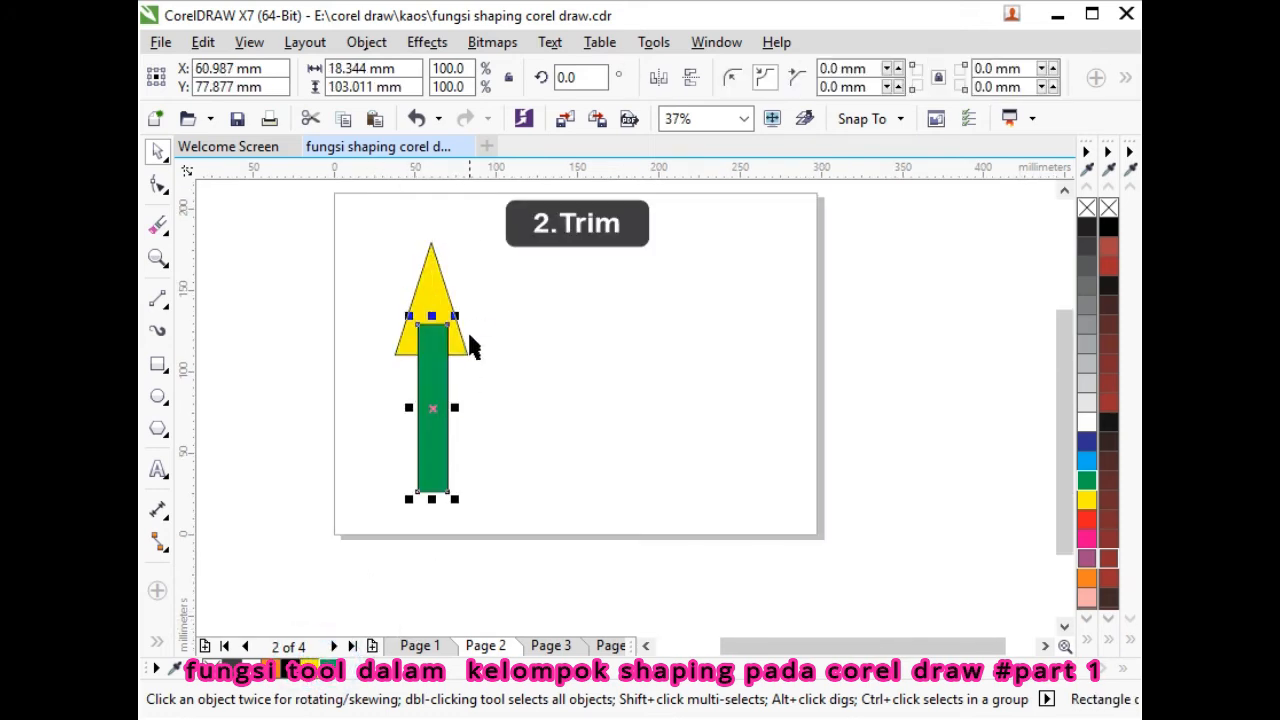
# - Trim the triangle with the green bar and move the bar down below it
pyautogui.keyDown('shift'); pyautogui.click(436, 290); pyautogui.keyUp('shift')
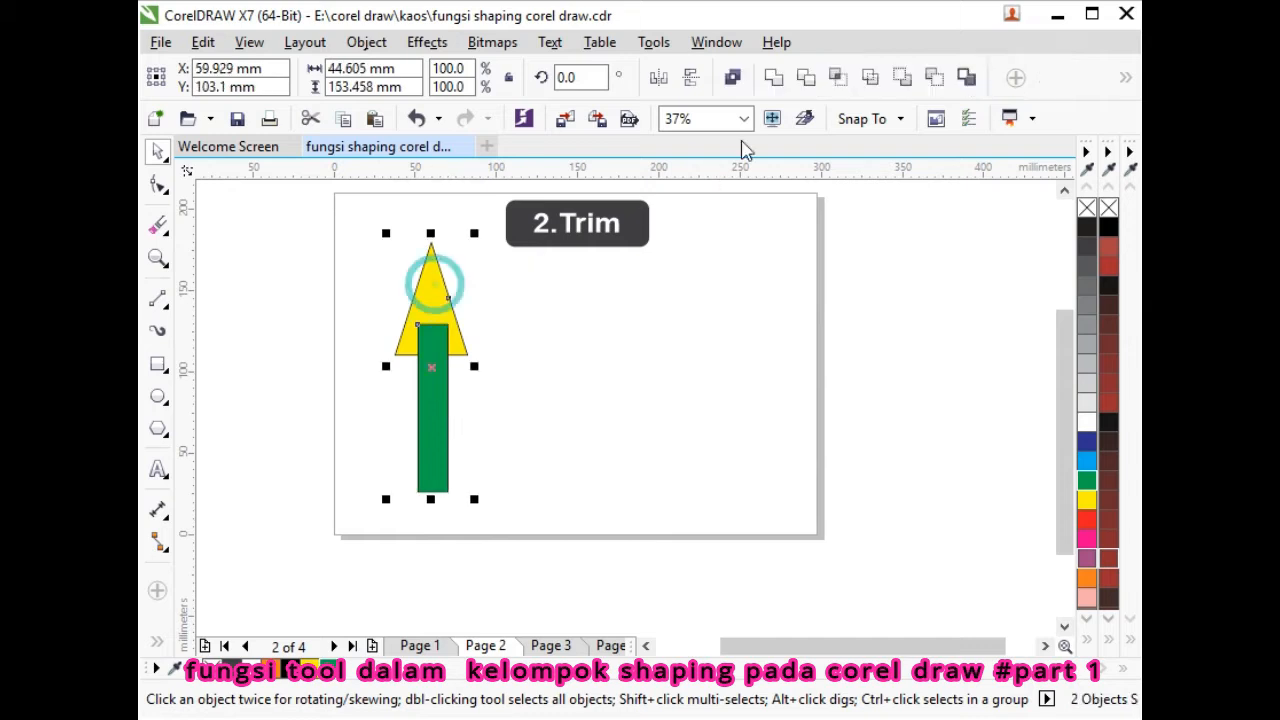
pyautogui.click(806, 78)
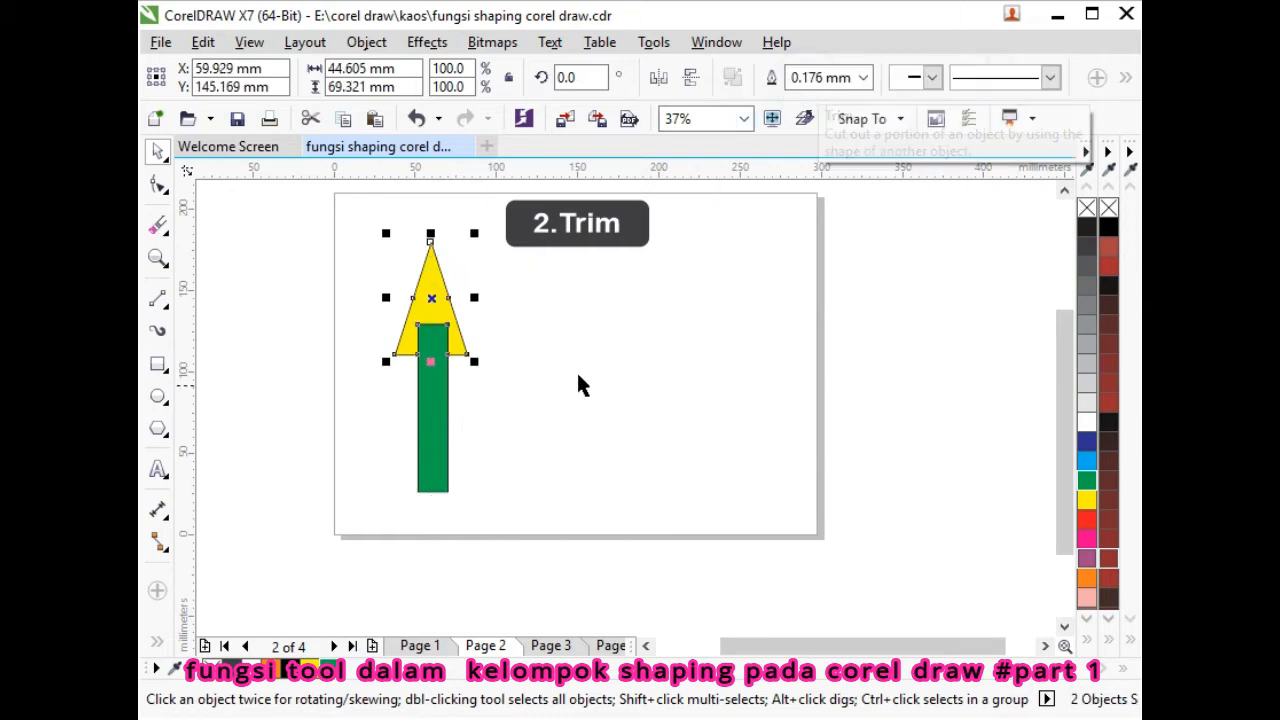
pyautogui.click(651, 371)
pyautogui.moveTo(435, 403); pyautogui.dragTo(415, 448)
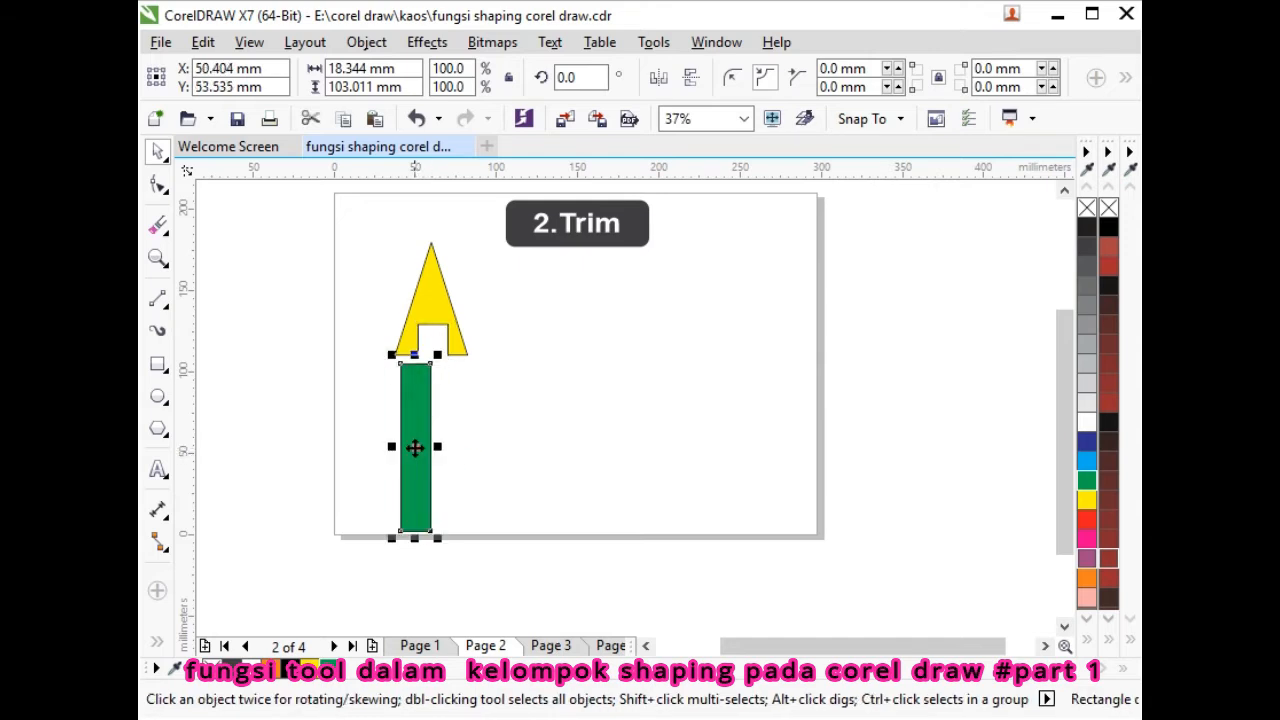
pyautogui.click(523, 420)
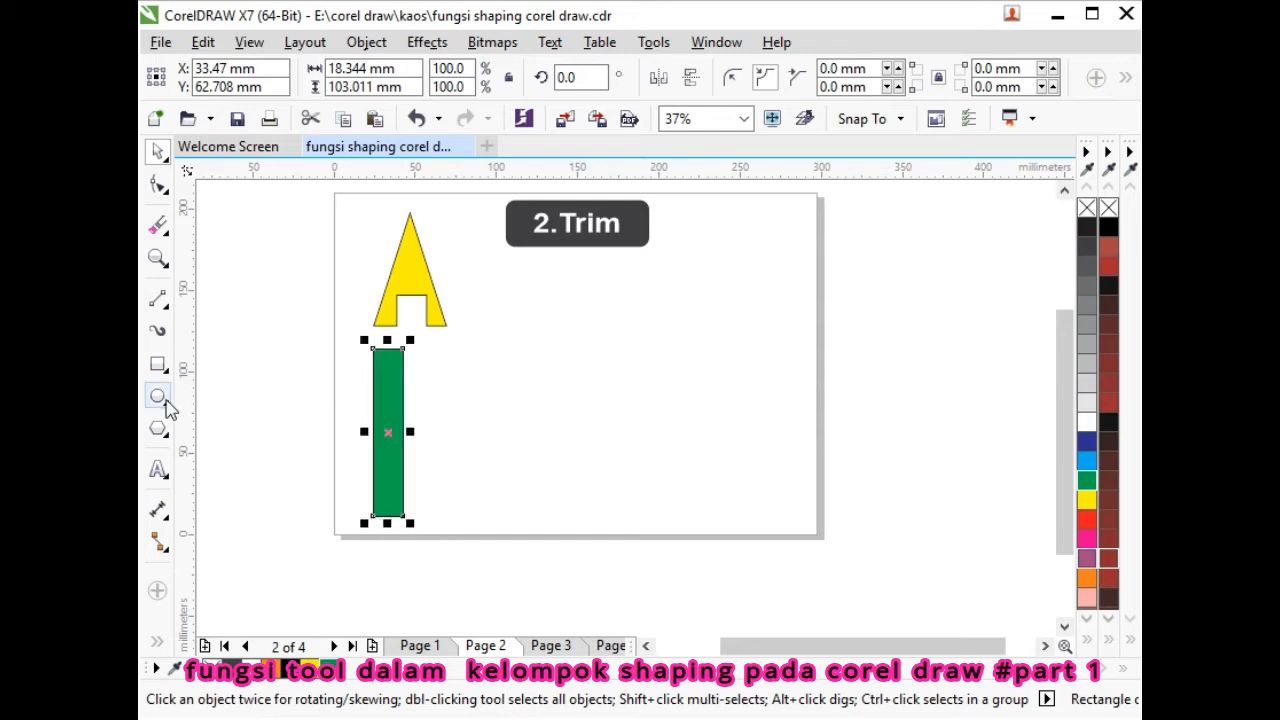
# - Draw a circle and an offset duplicate, filling the right-hand circle green
pyautogui.click(158, 396)
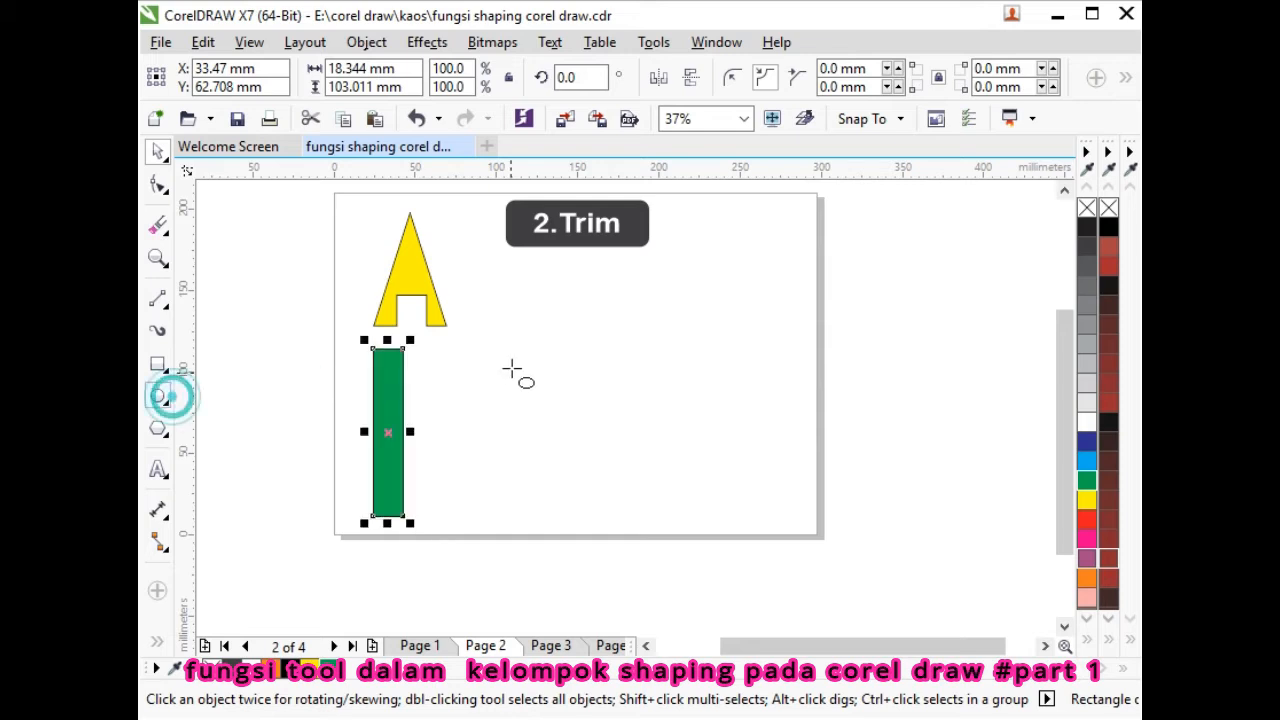
pyautogui.moveTo(501, 302); pyautogui.dragTo(600, 412)
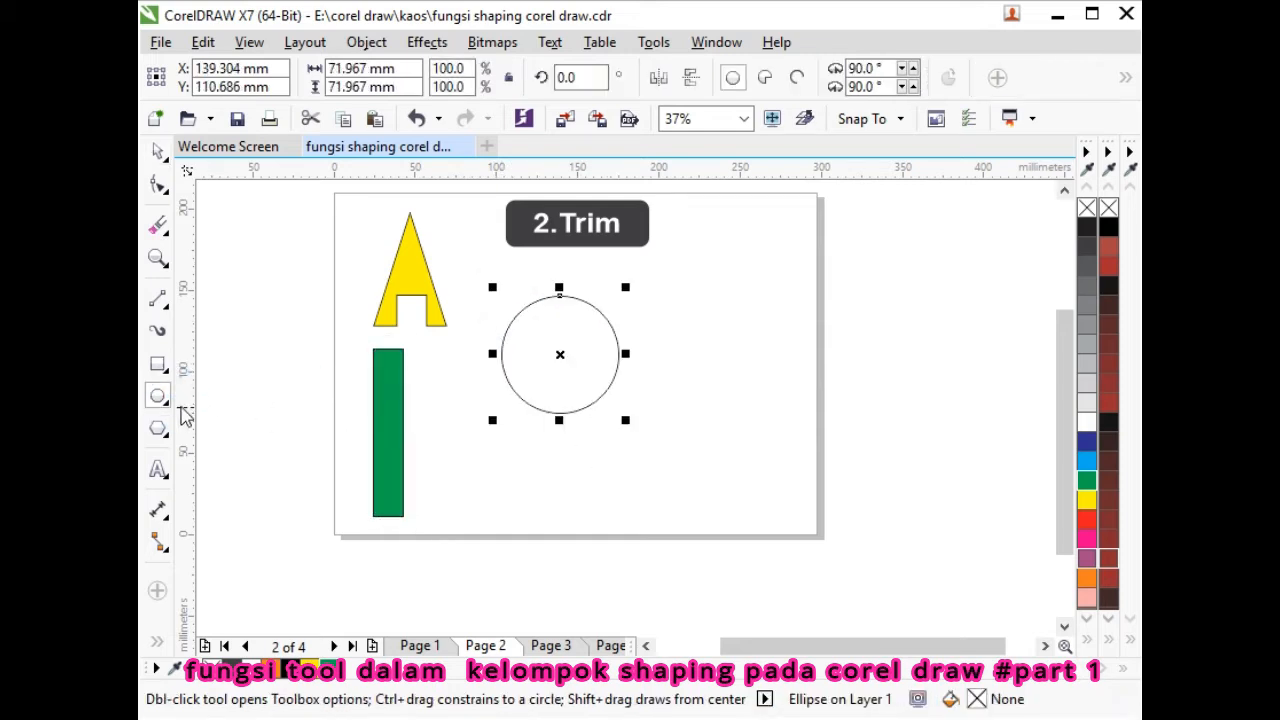
pyautogui.click(157, 152)
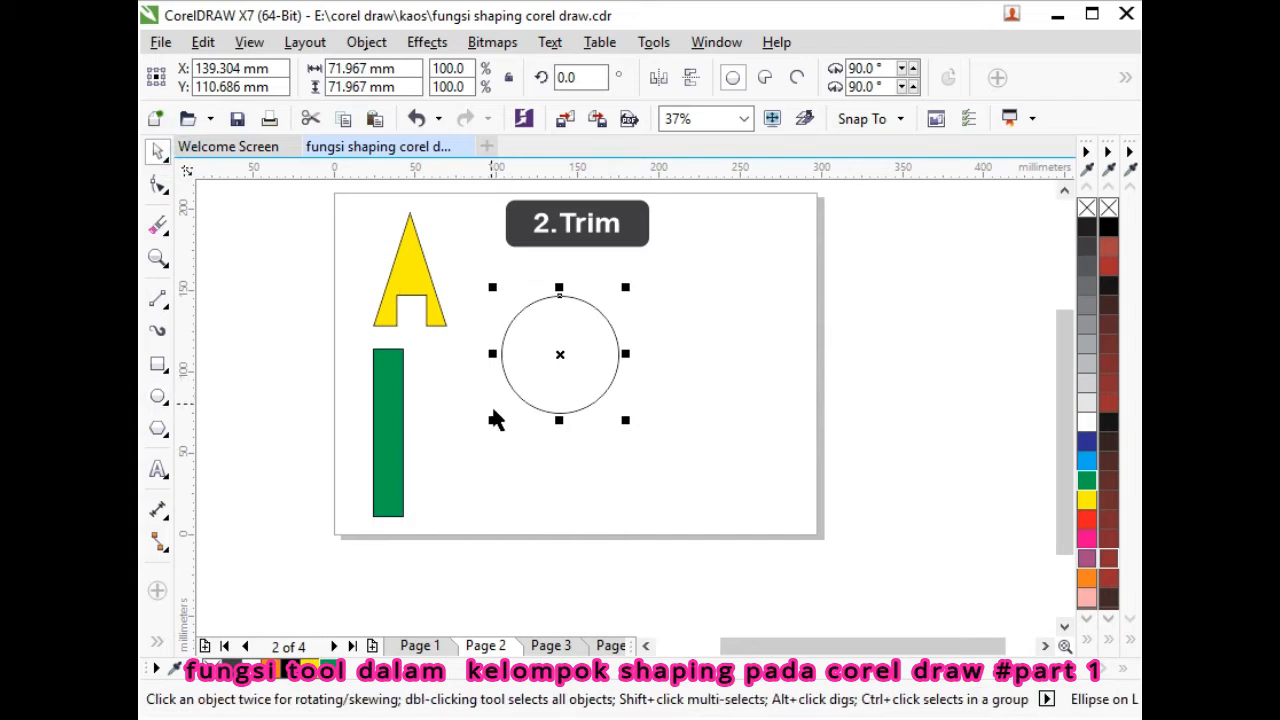
pyautogui.hotkey('ctrl', 'd')
pyautogui.moveTo(568, 348)
pyautogui.mouseDown()
pyautogui.moveTo(580, 368)
pyautogui.moveTo(582, 353)
pyautogui.mouseUp()
pyautogui.click(504, 363)
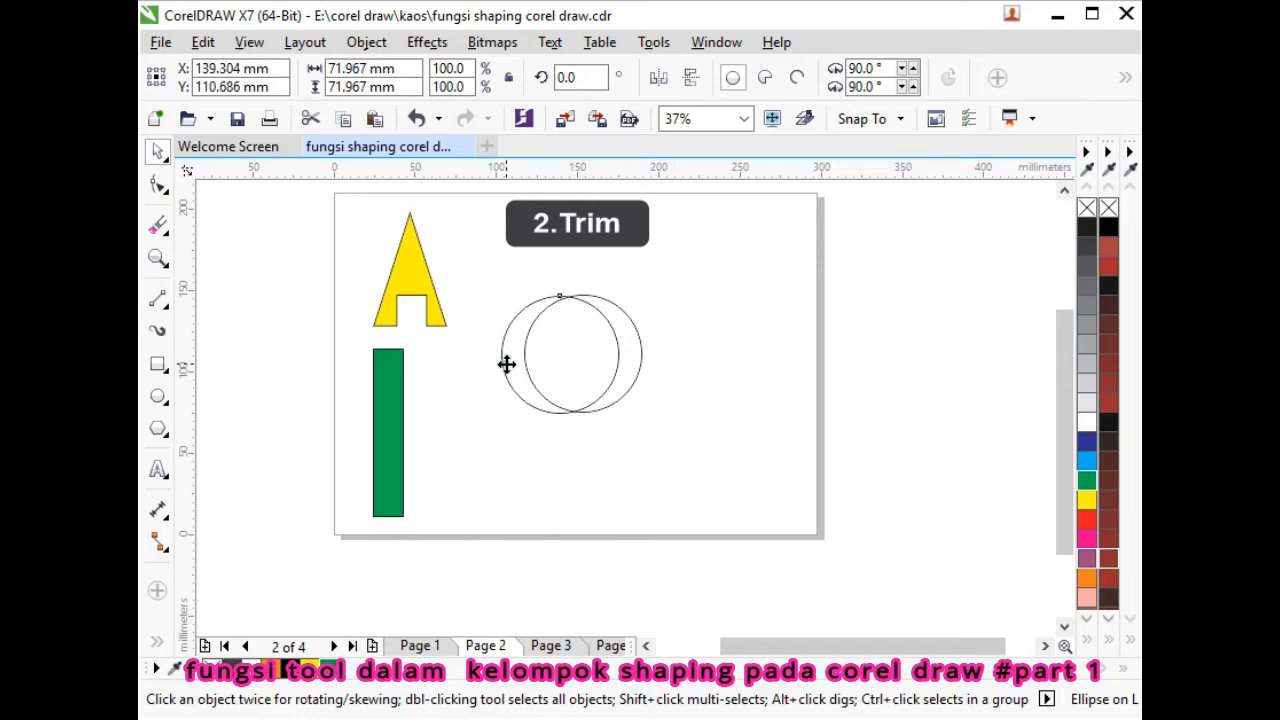
pyautogui.click(641, 372)
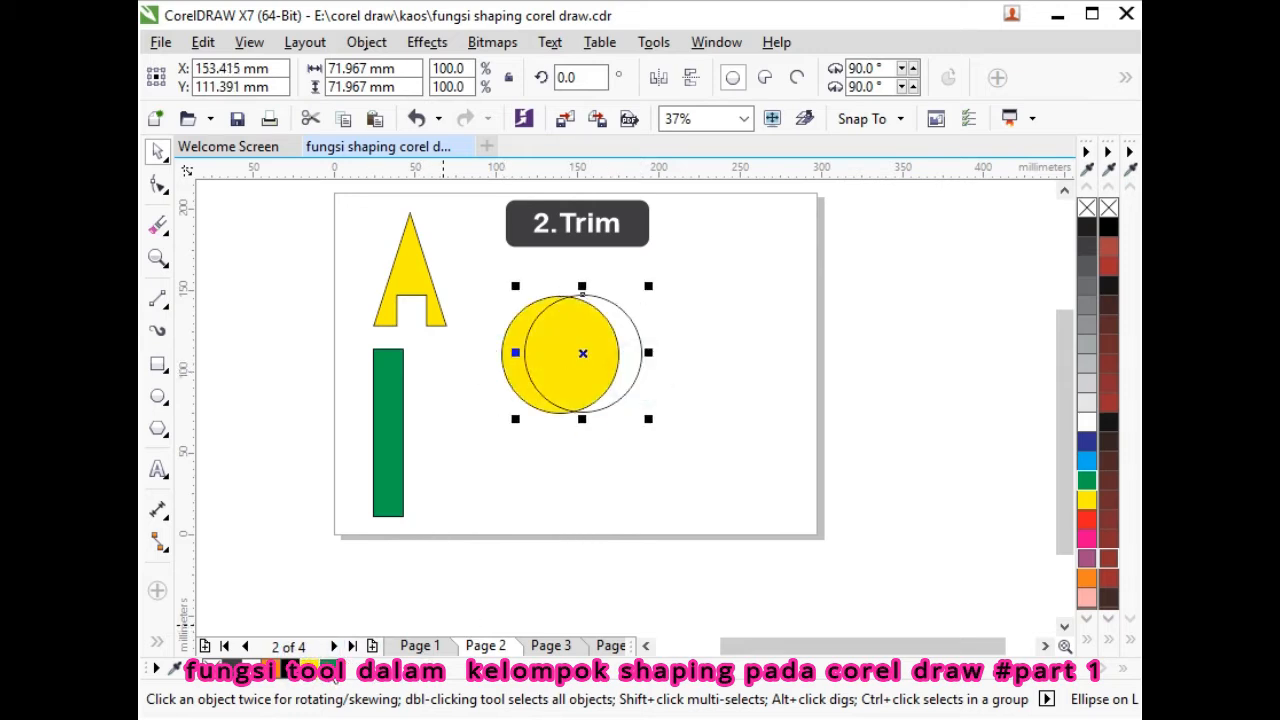
pyautogui.click(328, 664)
# - Trim the yellow circle with the green one and move the green circle away
pyautogui.moveTo(473, 252); pyautogui.dragTo(694, 468)
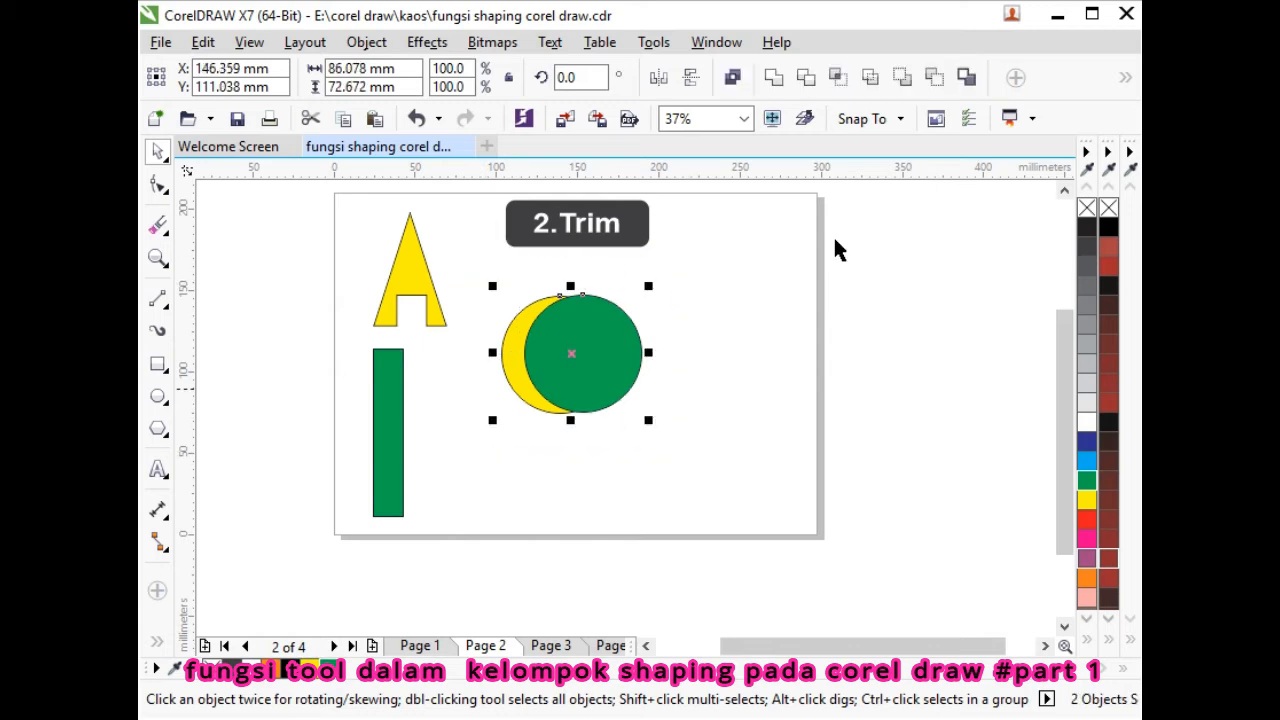
pyautogui.click(806, 77)
pyautogui.click(694, 360)
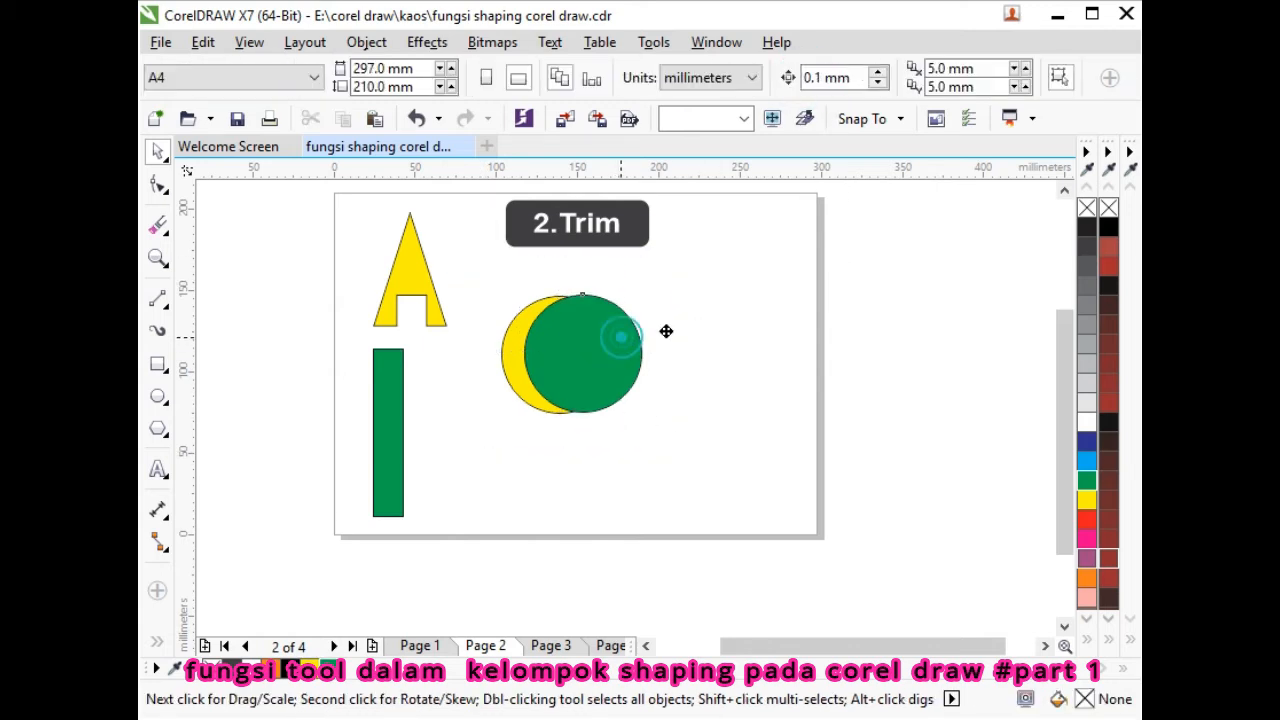
pyautogui.moveTo(633, 330); pyautogui.dragTo(685, 314)
# - Draw a yellow circle with a concentric green circle at about 57 percent inside it
pyautogui.click(157, 396)
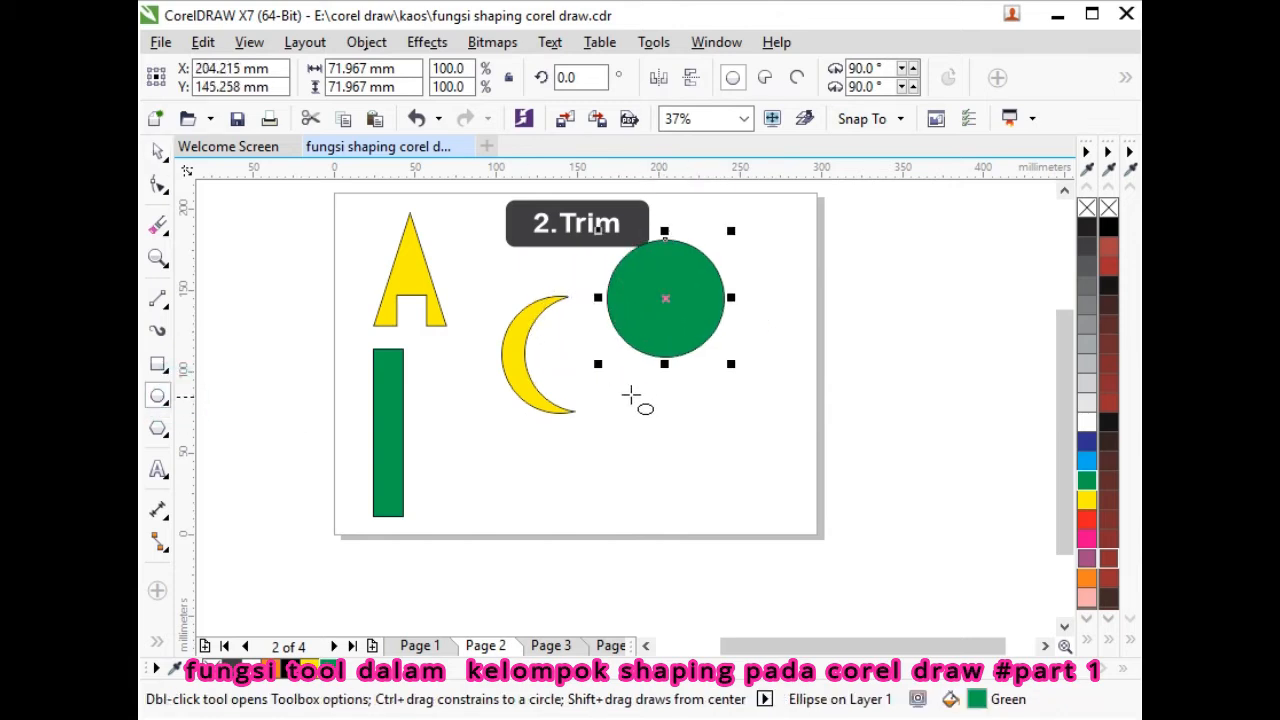
pyautogui.moveTo(629, 393); pyautogui.dragTo(733, 519)
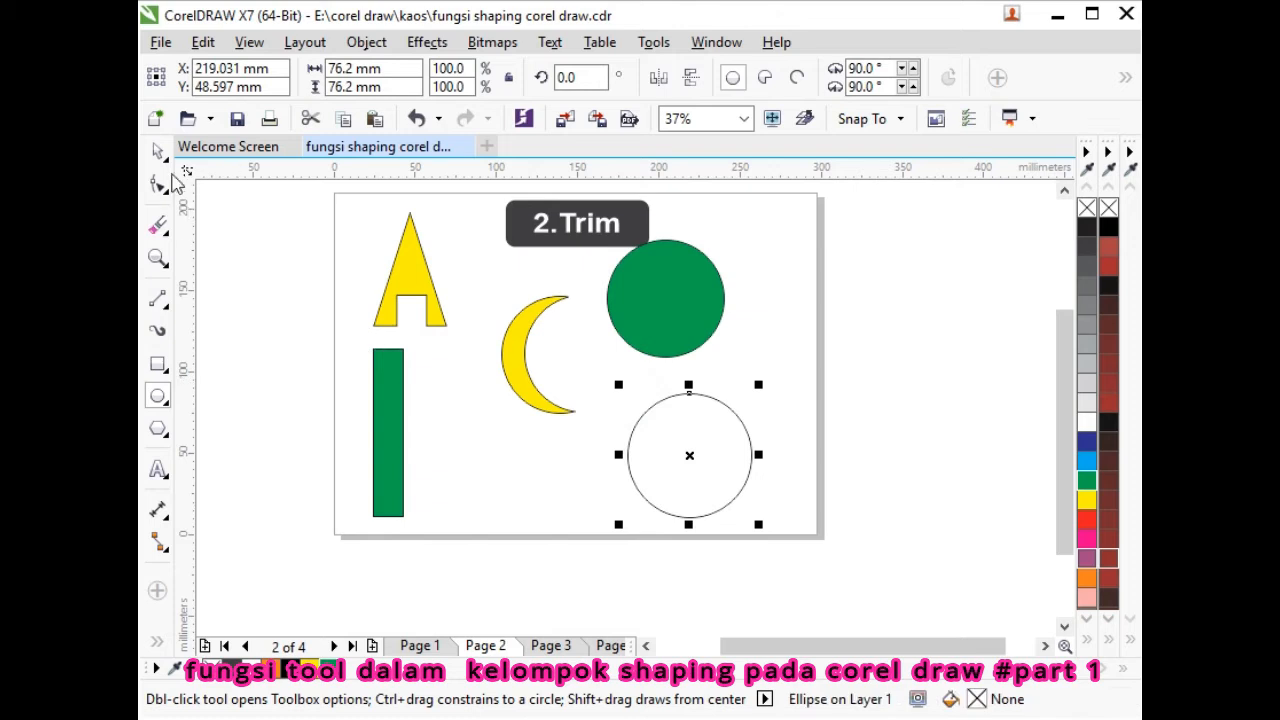
pyautogui.click(157, 150)
pyautogui.moveTo(694, 397); pyautogui.dragTo(751, 434)
pyautogui.click(789, 374)
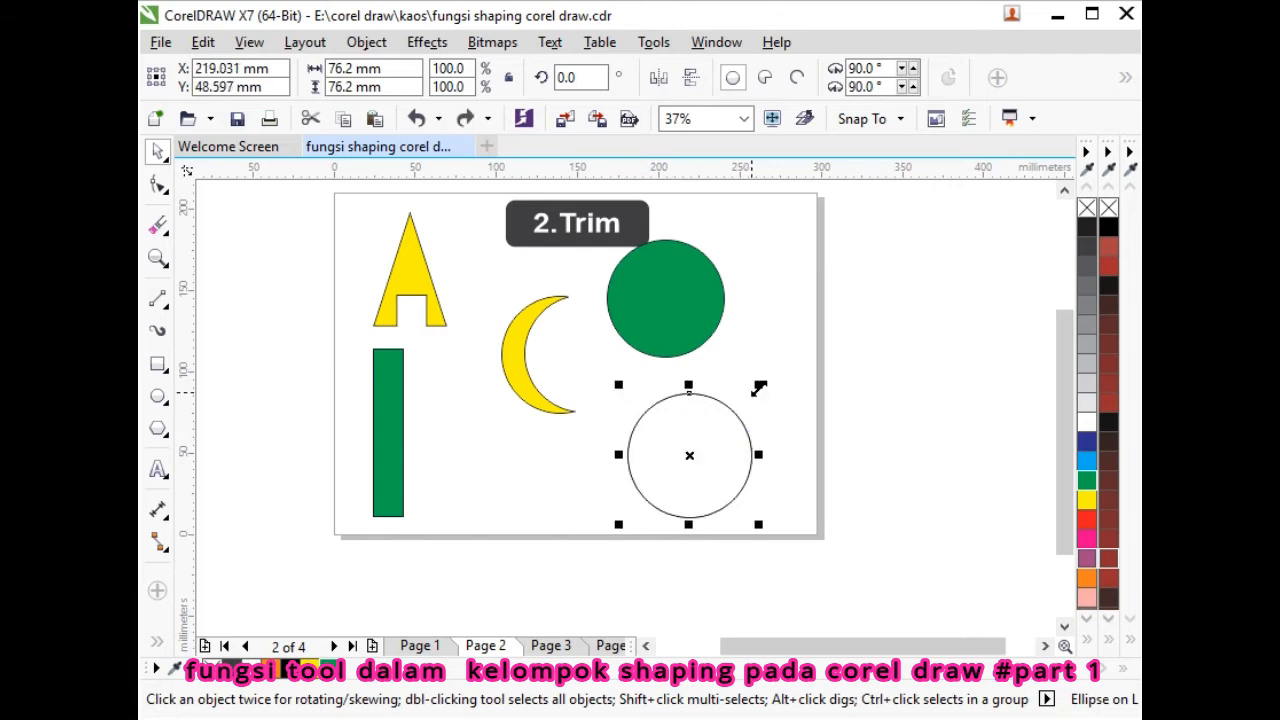
pyautogui.moveTo(759, 384); pyautogui.dragTo(748, 420)
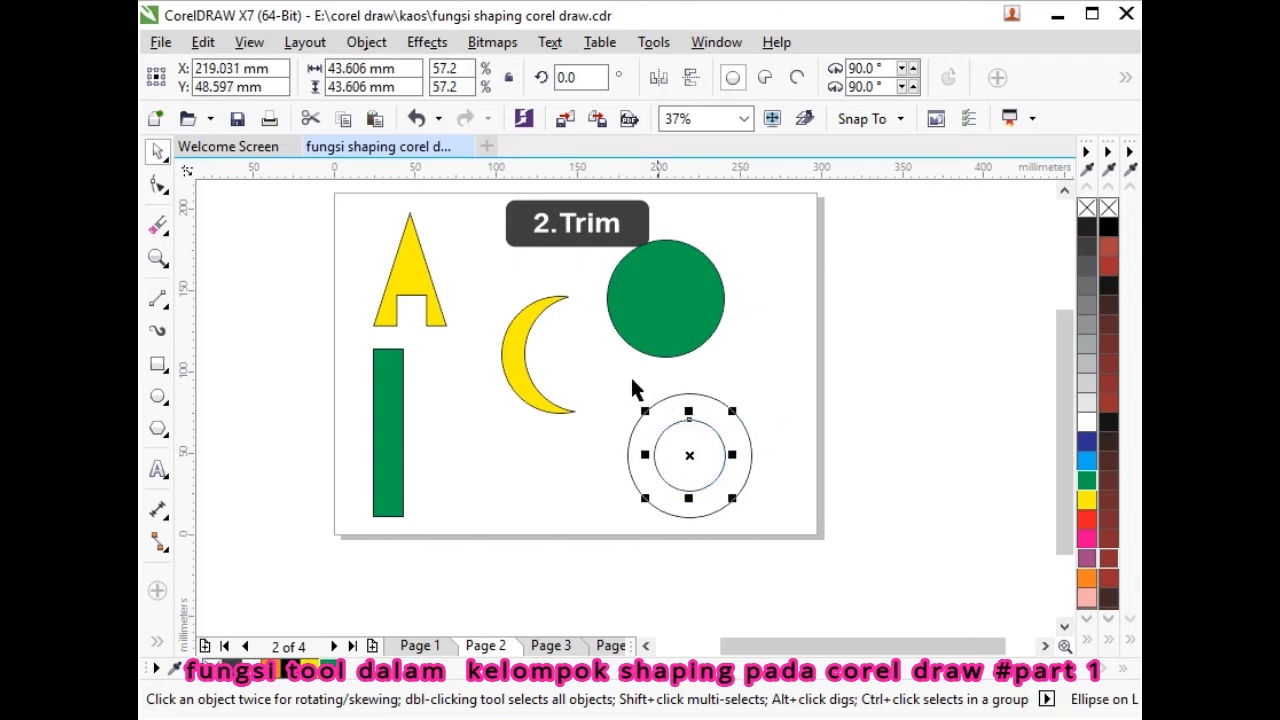
pyautogui.click(326, 661)
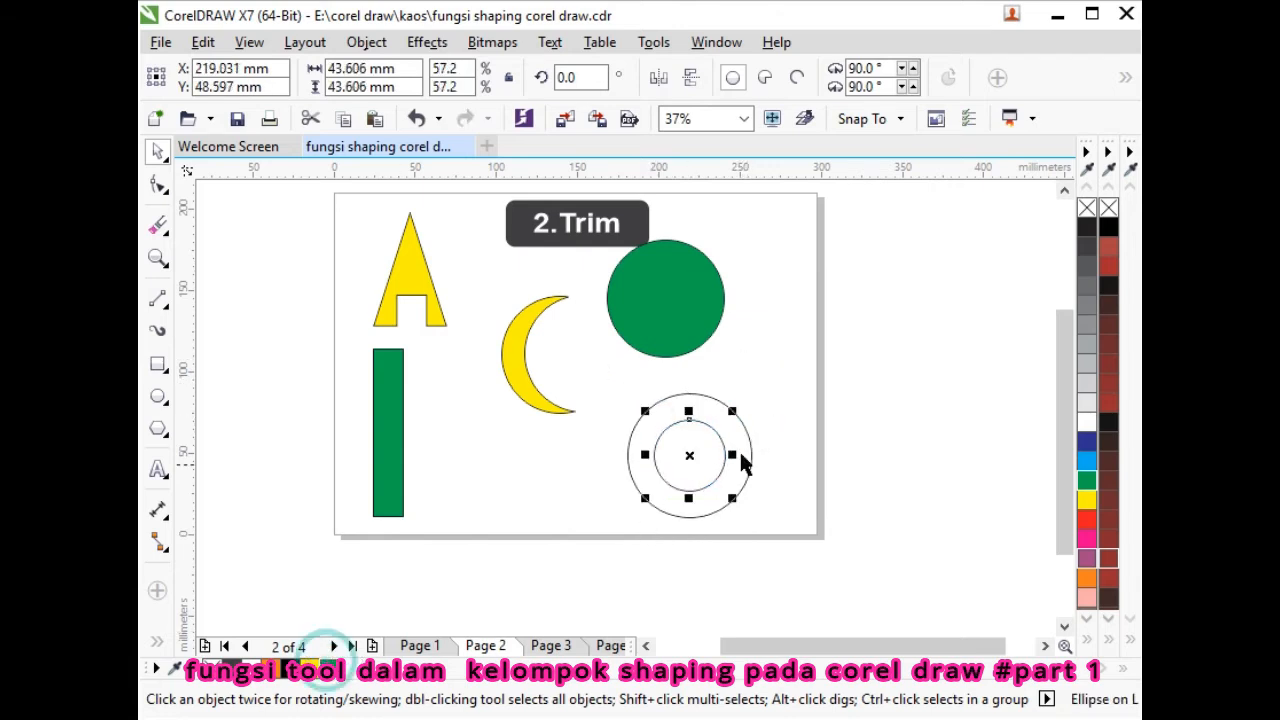
pyautogui.click(747, 437)
pyautogui.click(307, 661)
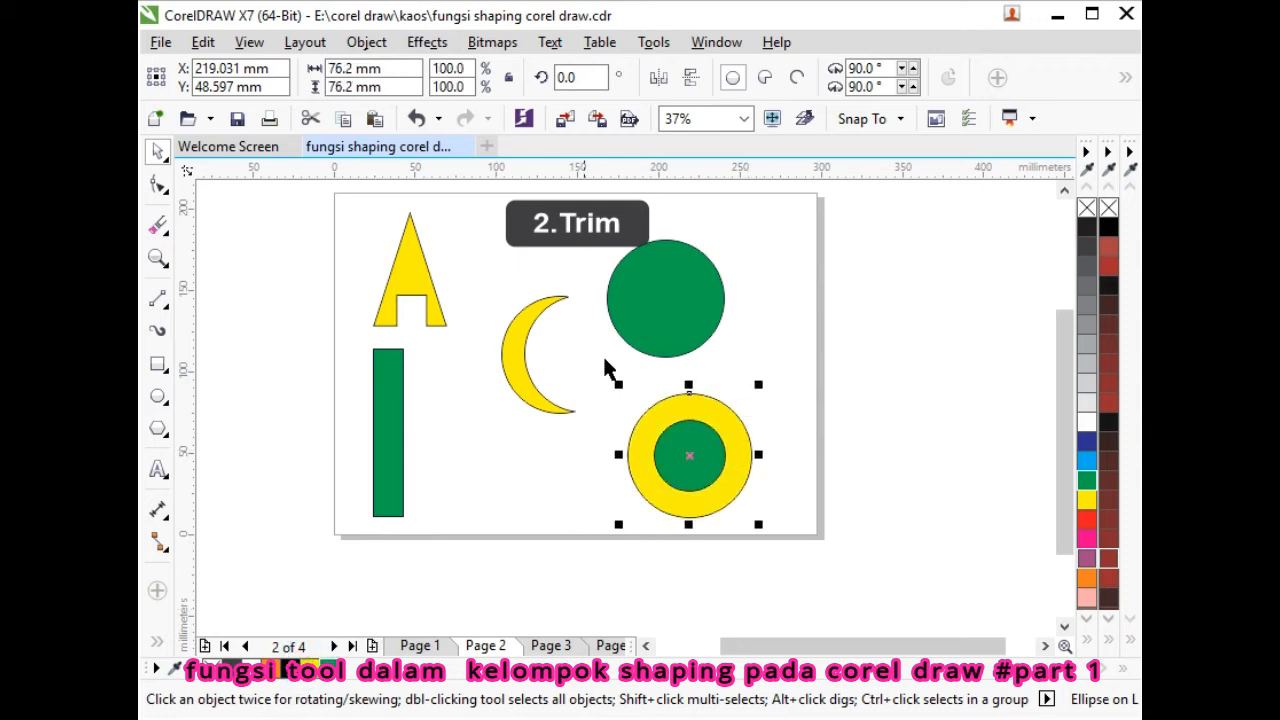
# - Trim the inner circle out of the yellow one, check the hole, and open 3.Intersect
pyautogui.moveTo(580, 352); pyautogui.dragTo(762, 533)
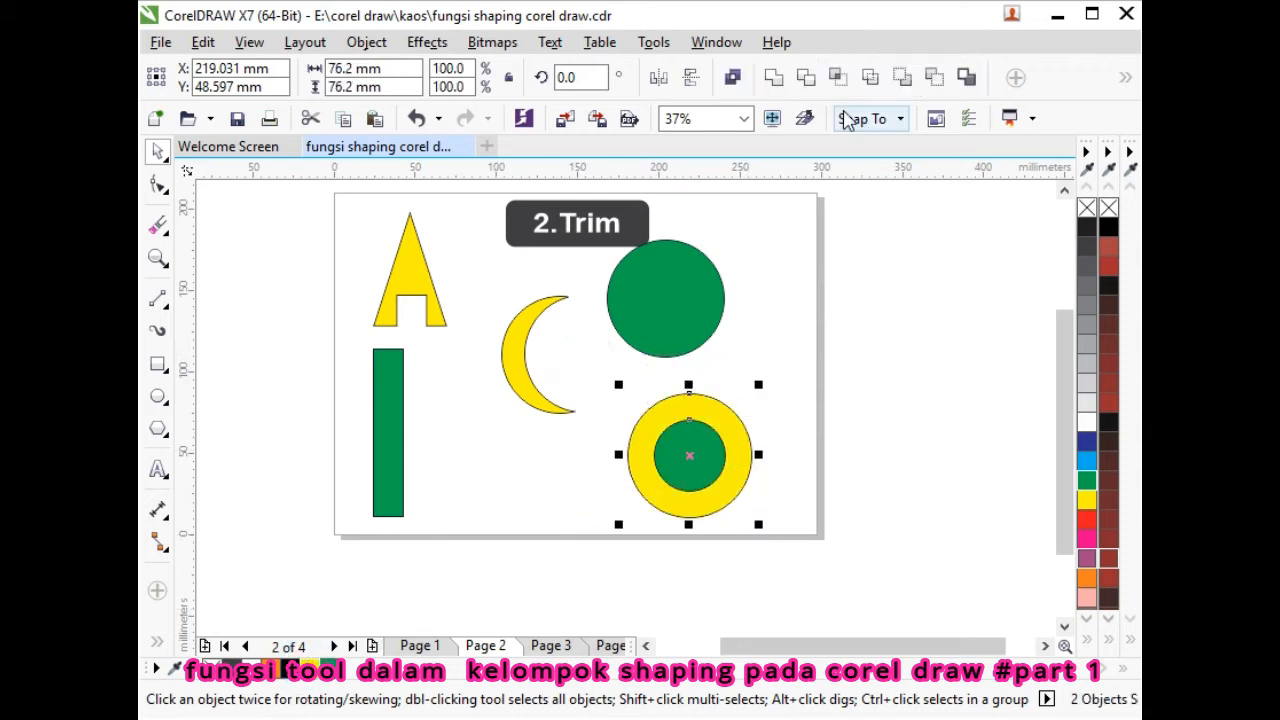
pyautogui.click(805, 78)
pyautogui.click(758, 358)
pyautogui.moveTo(687, 450); pyautogui.dragTo(595, 443)
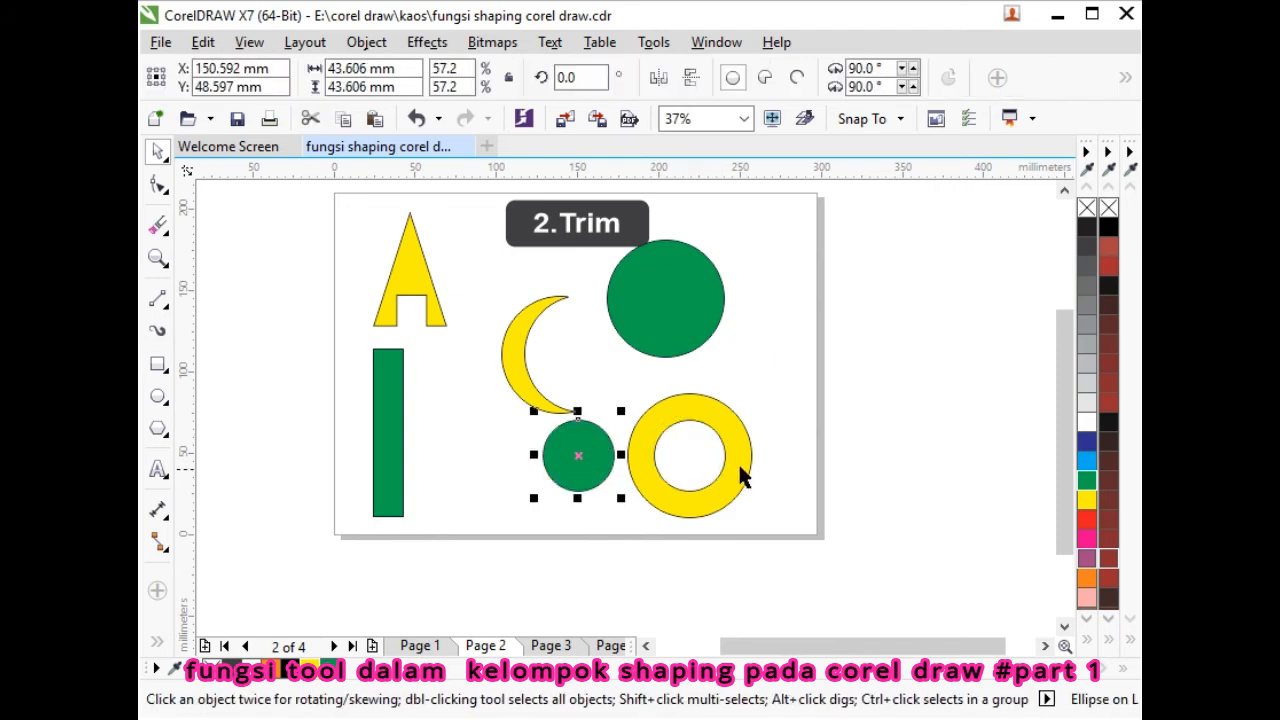
pyautogui.hotkey('ctrl', 'z')
pyautogui.moveTo(741, 421); pyautogui.dragTo(806, 338)
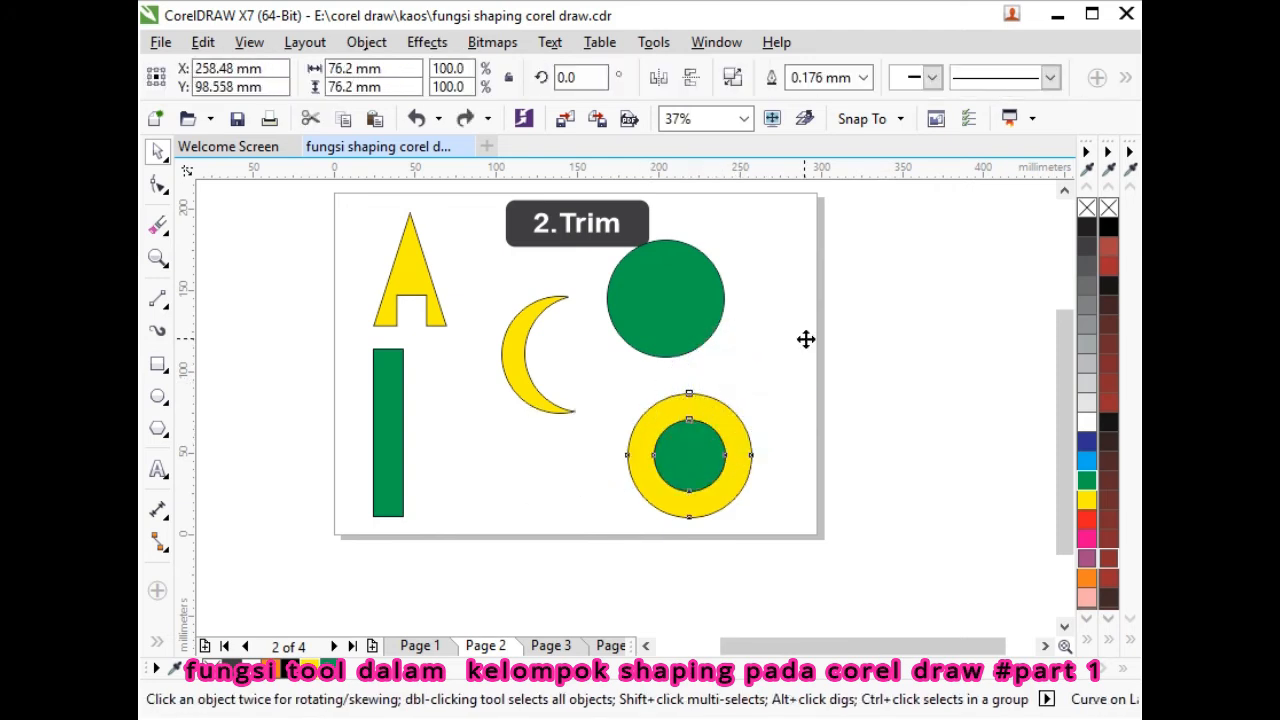
pyautogui.click(579, 646)
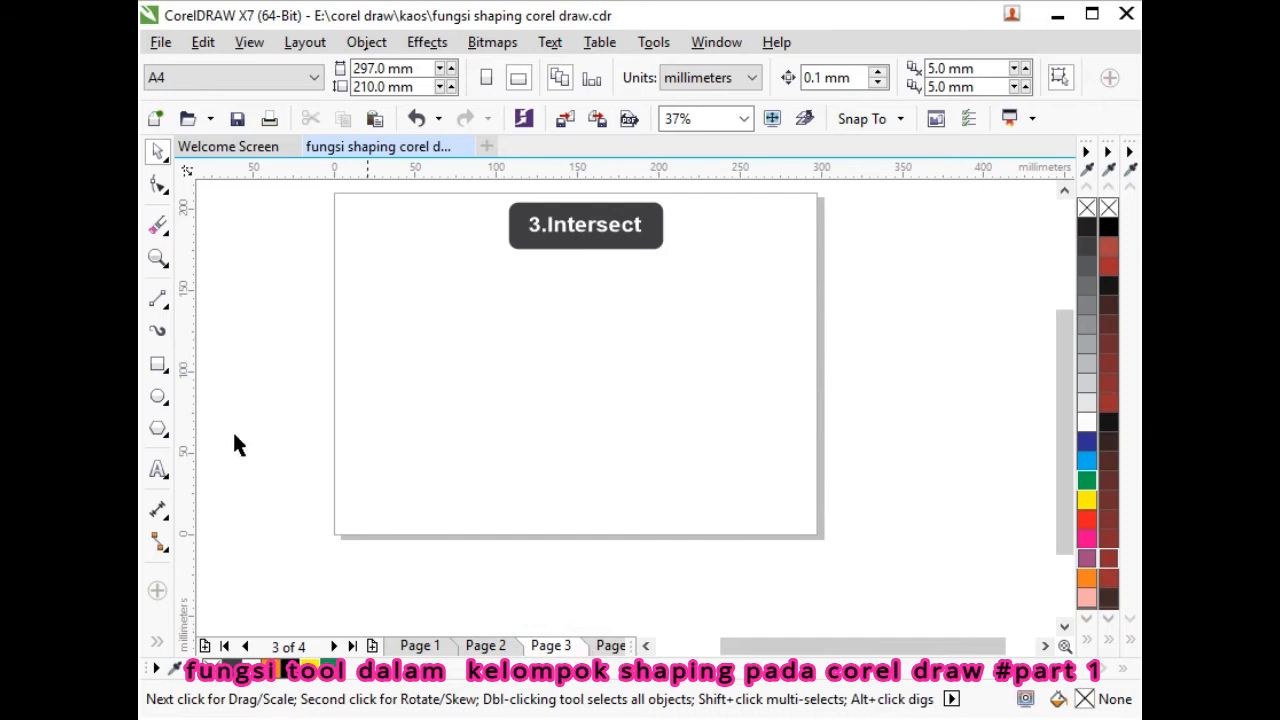
# - Draw a square and a circle overlapping its lower-right corner, filling the square yellow
pyautogui.click(158, 397)
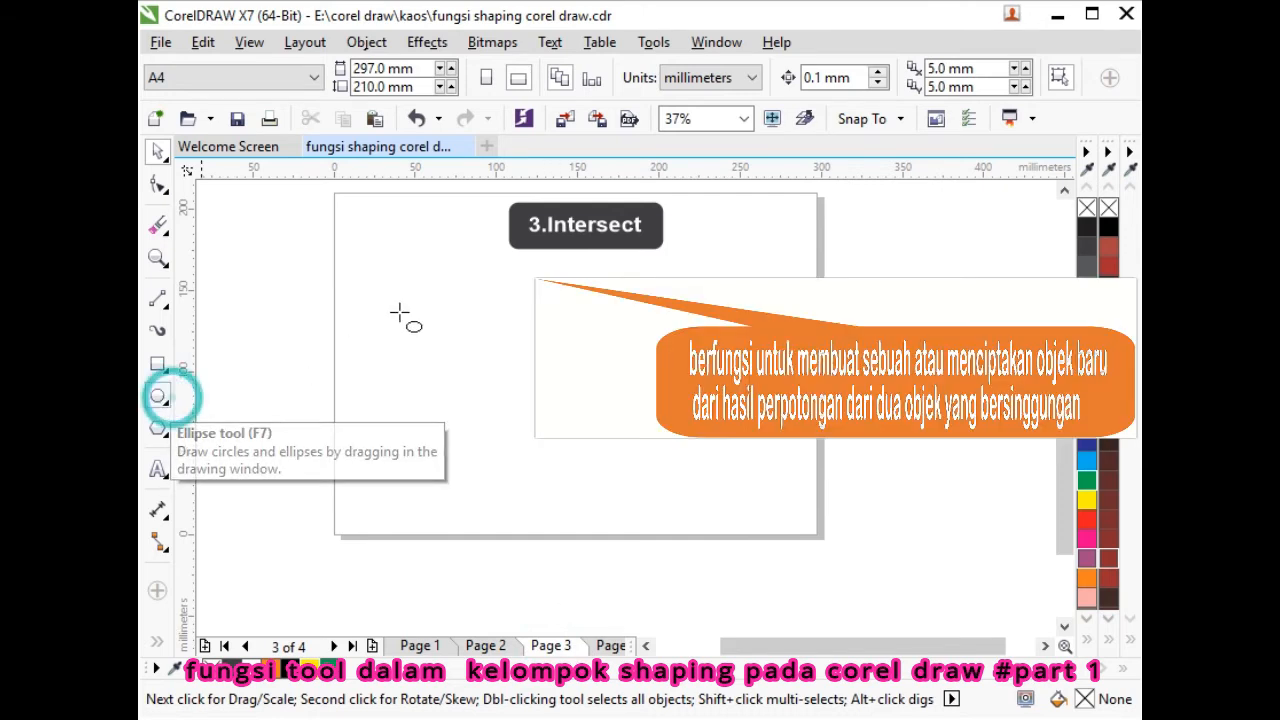
pyautogui.click(158, 364)
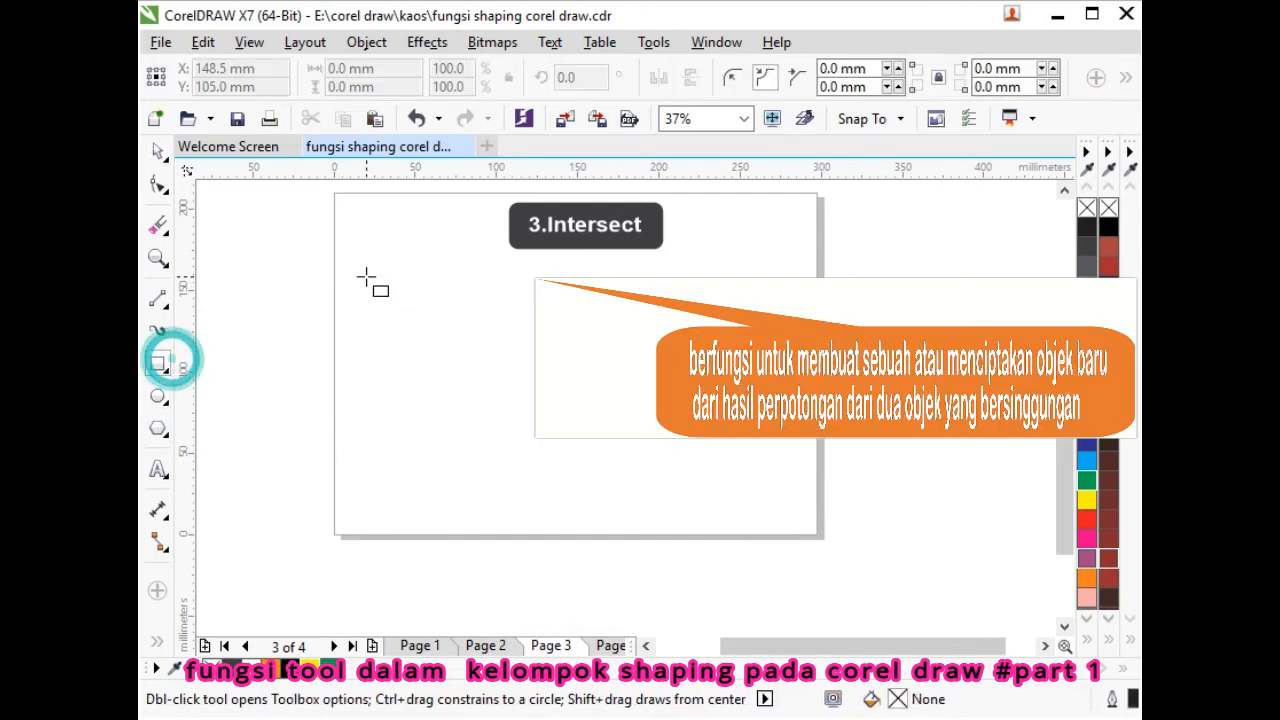
pyautogui.moveTo(366, 276); pyautogui.dragTo(475, 385)
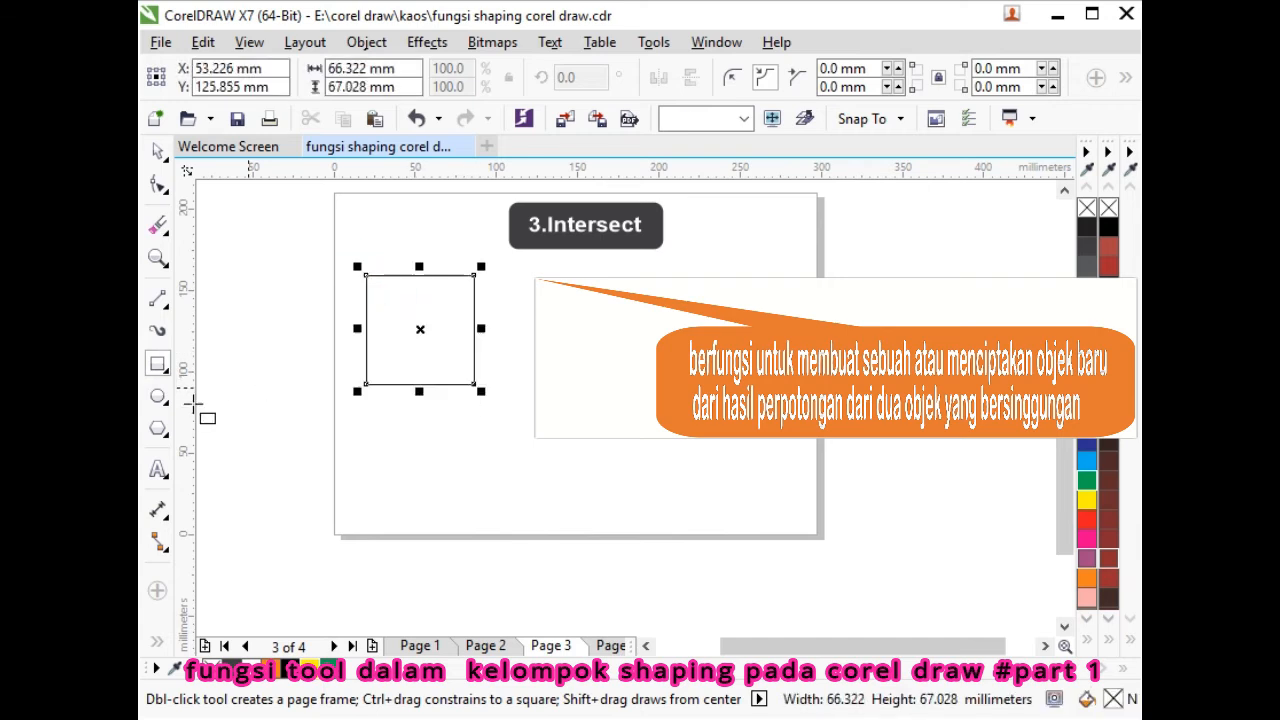
pyautogui.click(158, 397)
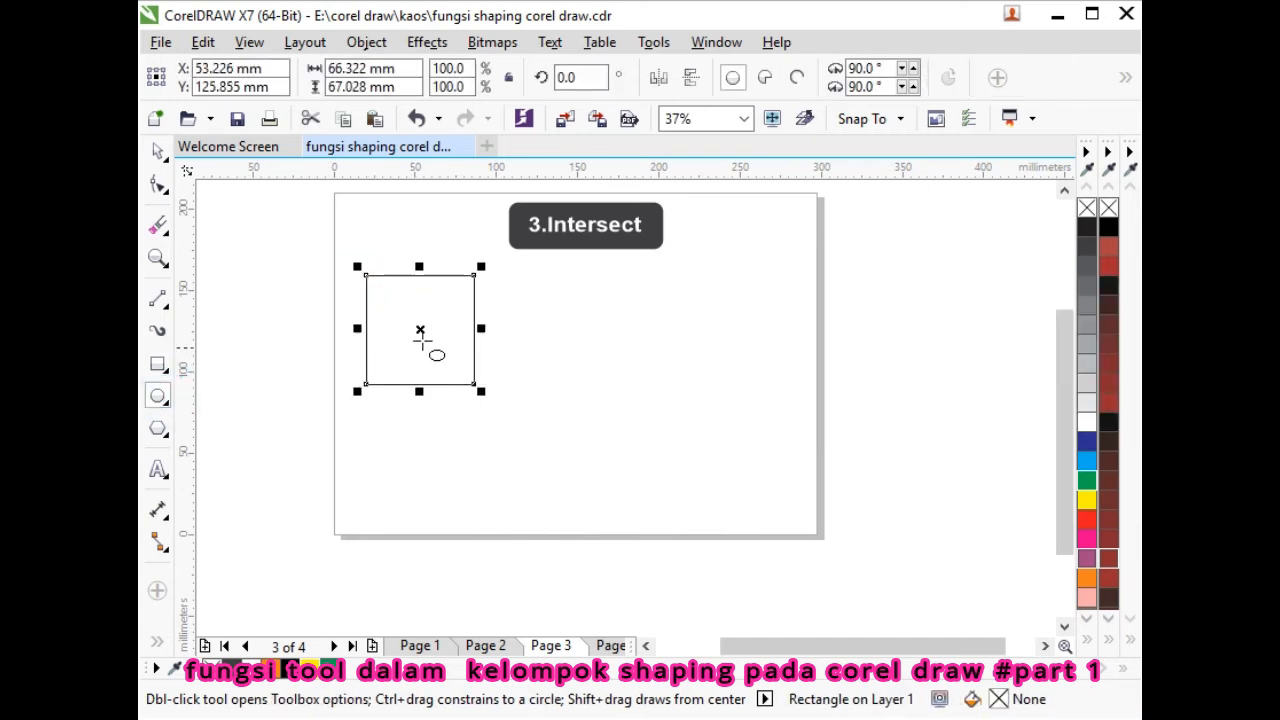
pyautogui.moveTo(429, 346); pyautogui.dragTo(555, 471)
pyautogui.click(157, 152)
pyautogui.click(245, 271)
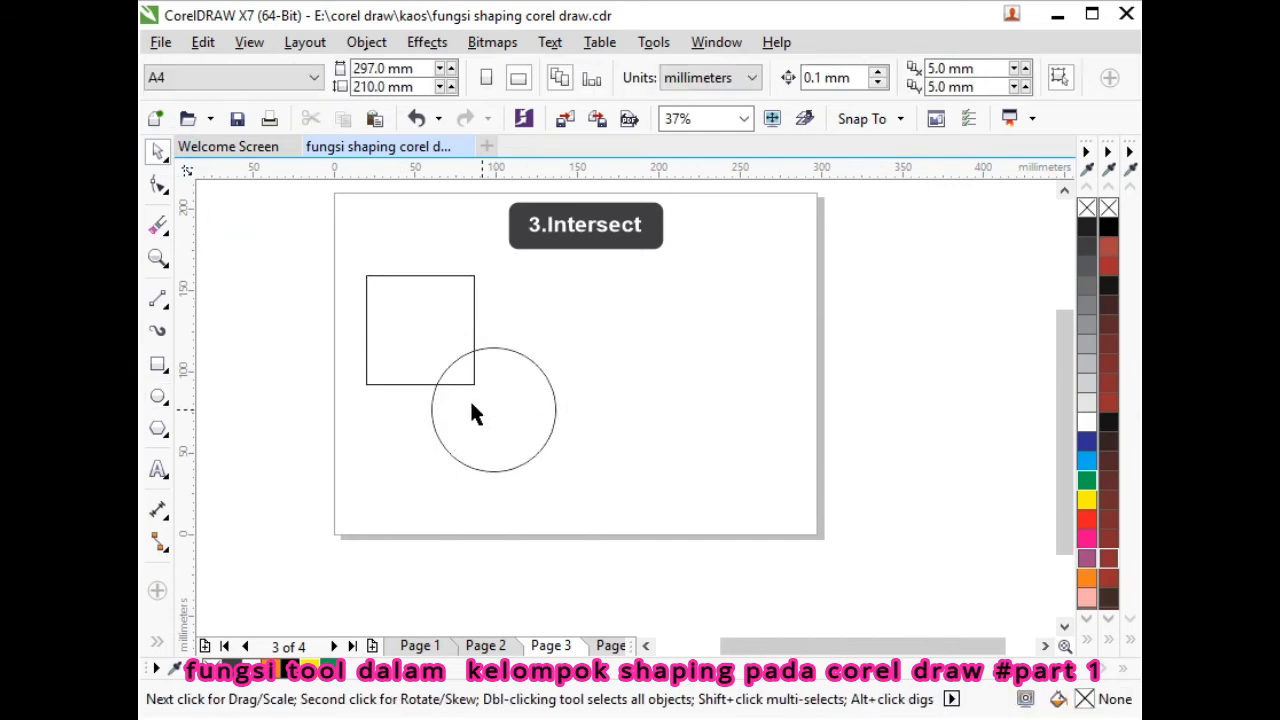
pyautogui.moveTo(493, 409); pyautogui.dragTo(459, 396)
pyautogui.click(409, 320)
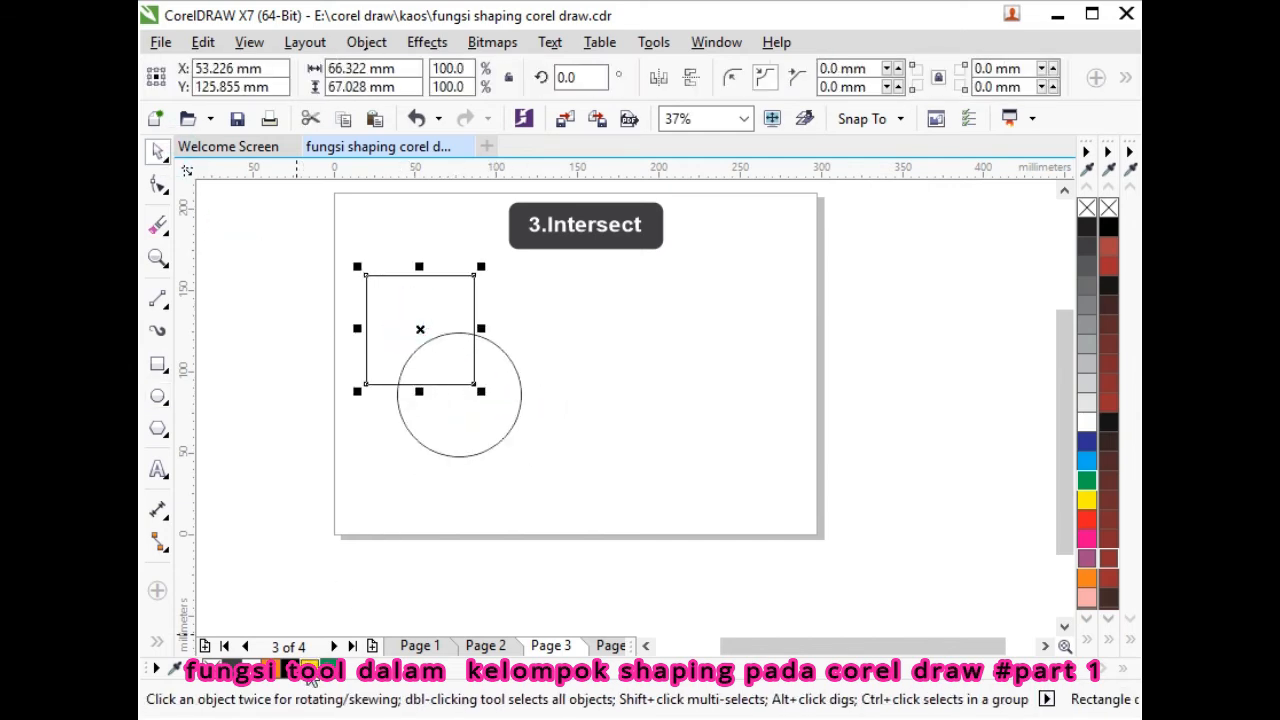
pyautogui.click(457, 434)
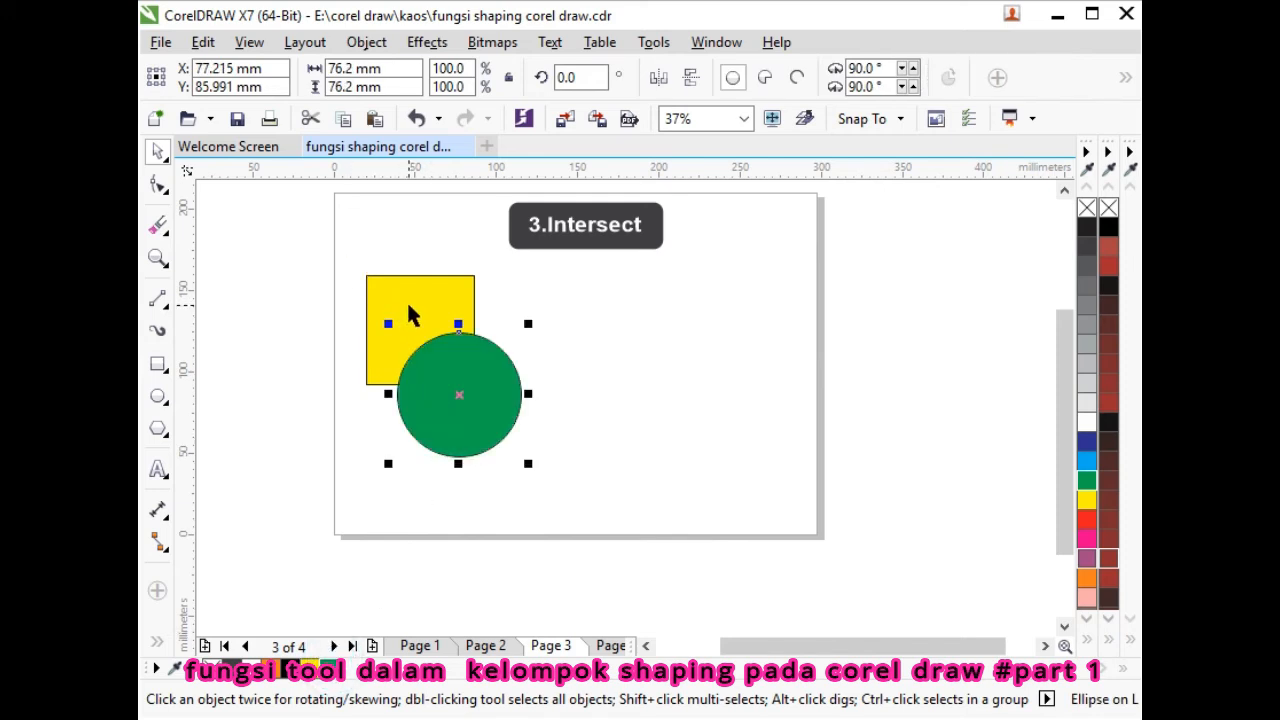
# - Intersect the square and circle, then undo the test move
pyautogui.keyDown('shift'); pyautogui.click(409, 316); pyautogui.keyUp('shift')
pyautogui.click(838, 80)
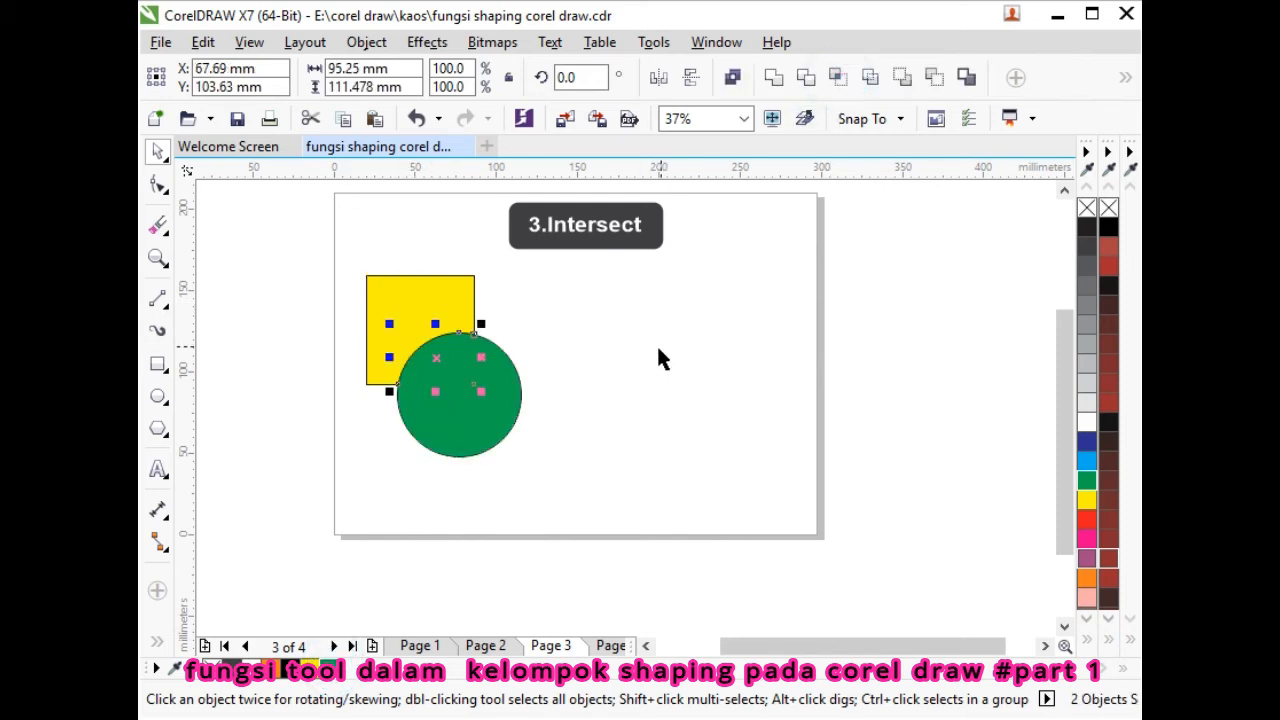
pyautogui.click(656, 343)
pyautogui.moveTo(436, 359); pyautogui.dragTo(340, 512)
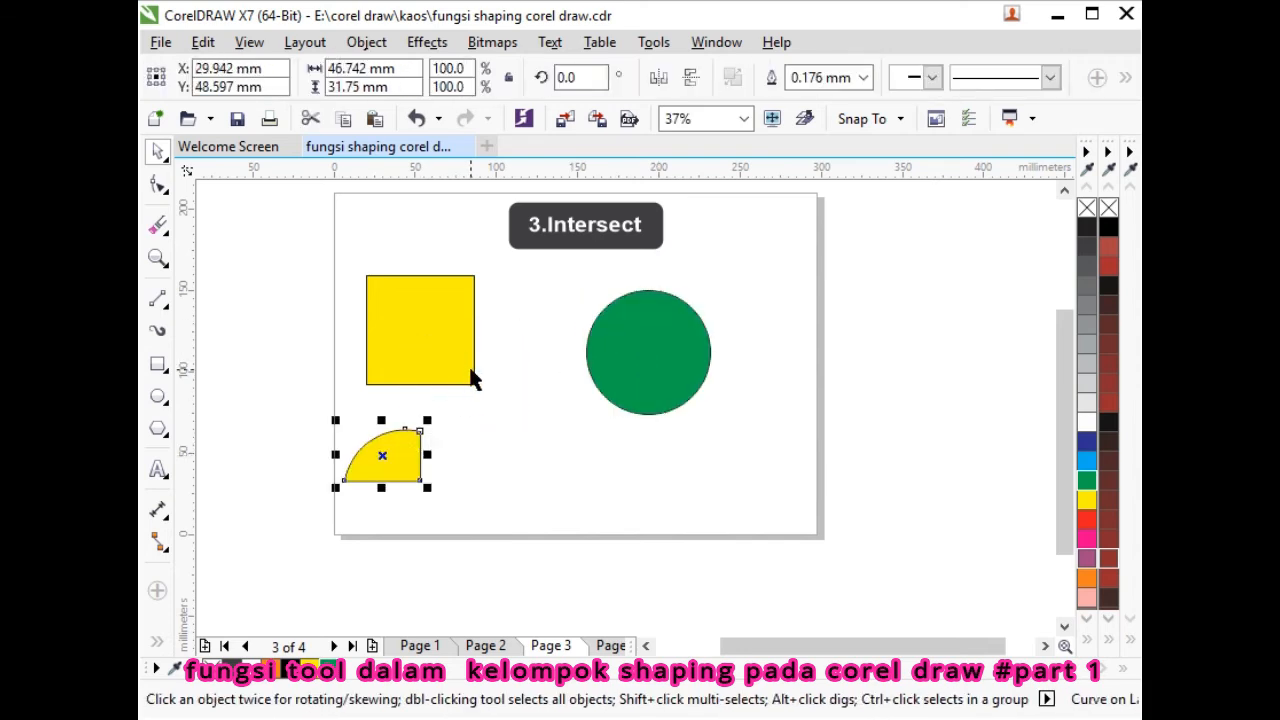
pyautogui.hotkey('ctrl', 'z')
pyautogui.hotkey('ctrl', 'z')
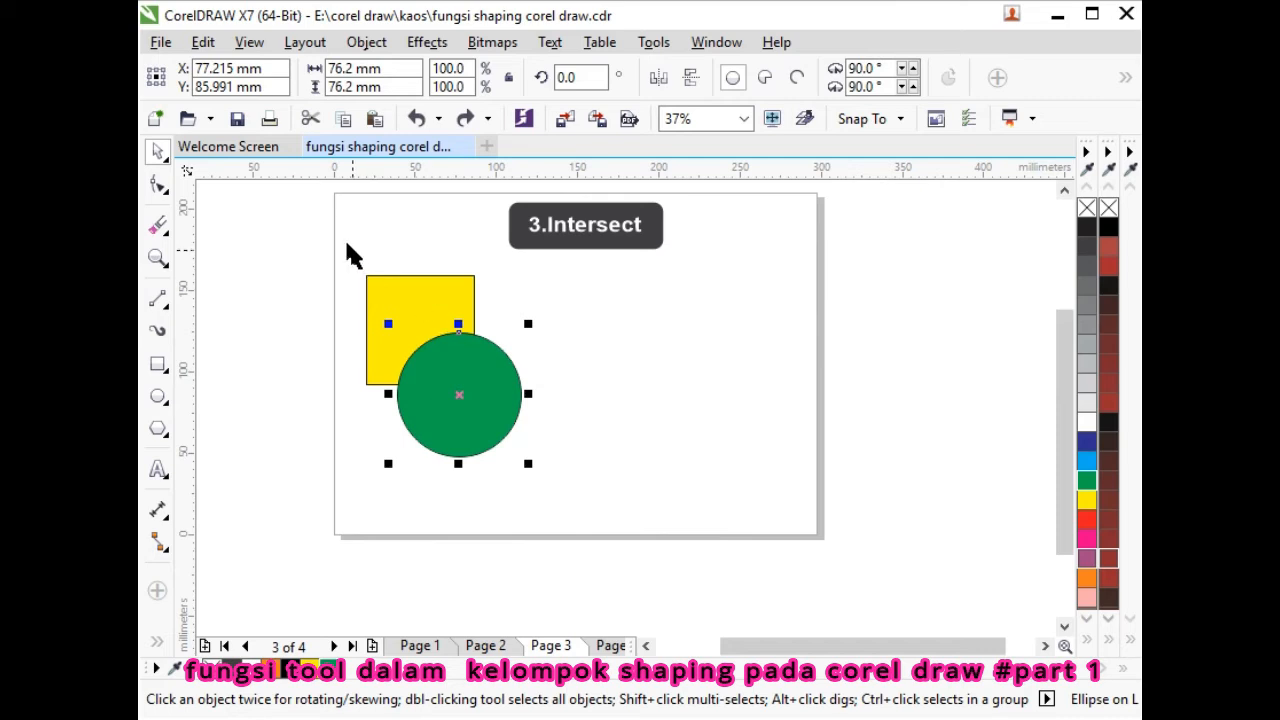
# - Intersect both shapes again, pull the circle and overlap piece apart, then undo
pyautogui.moveTo(323, 234); pyautogui.dragTo(533, 478)
pyautogui.click(840, 78)
pyautogui.click(640, 348)
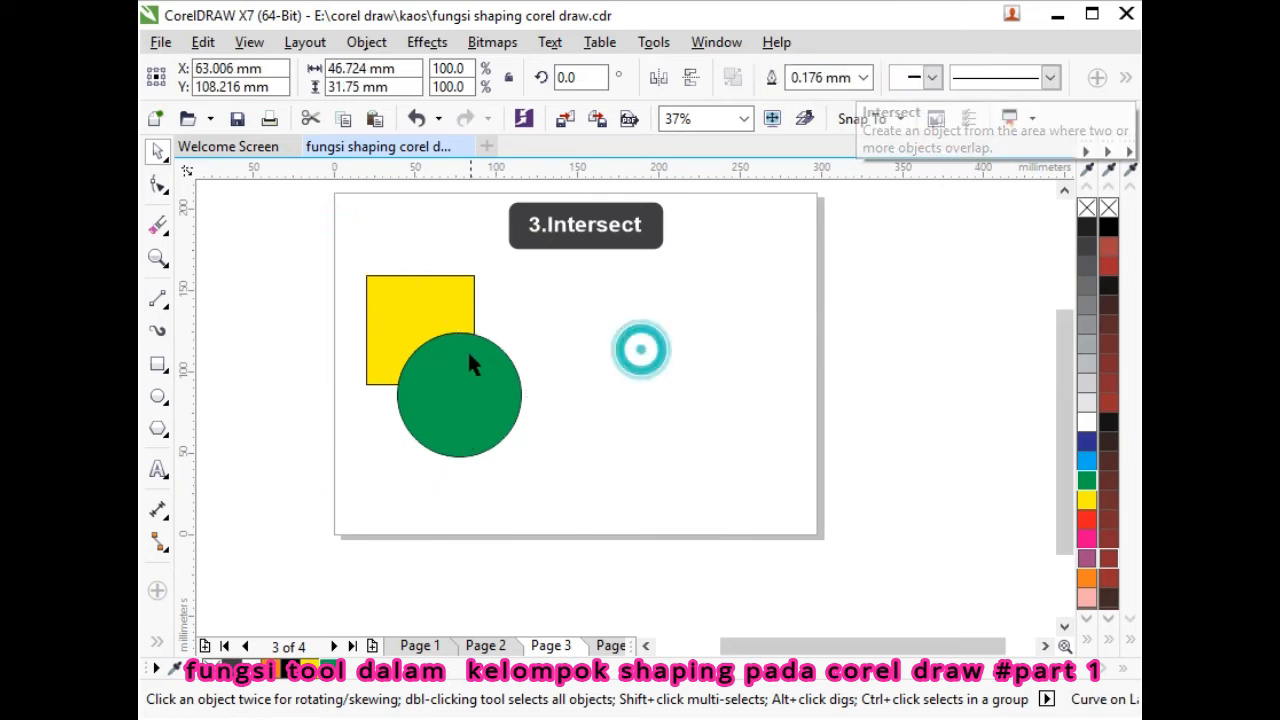
pyautogui.moveTo(457, 357); pyautogui.dragTo(668, 342)
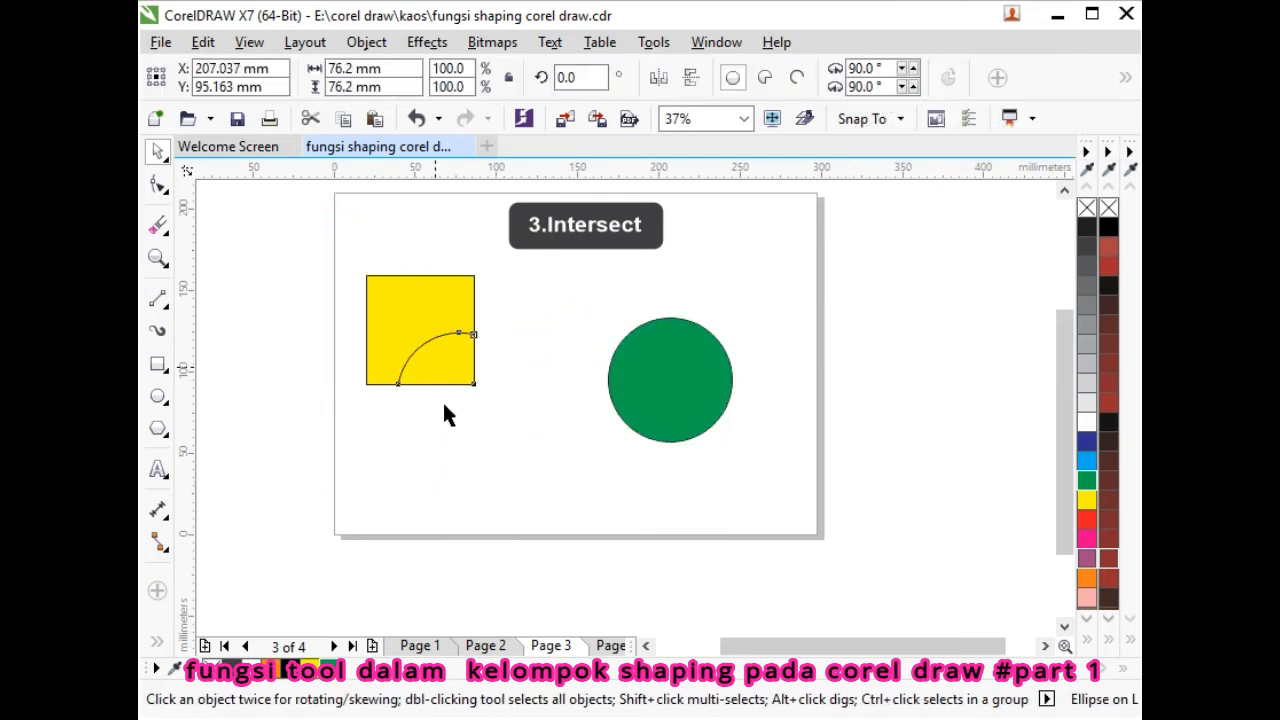
pyautogui.moveTo(431, 354); pyautogui.dragTo(408, 443)
pyautogui.hotkey('ctrl', 'z')
pyautogui.hotkey('ctrl', 'z')
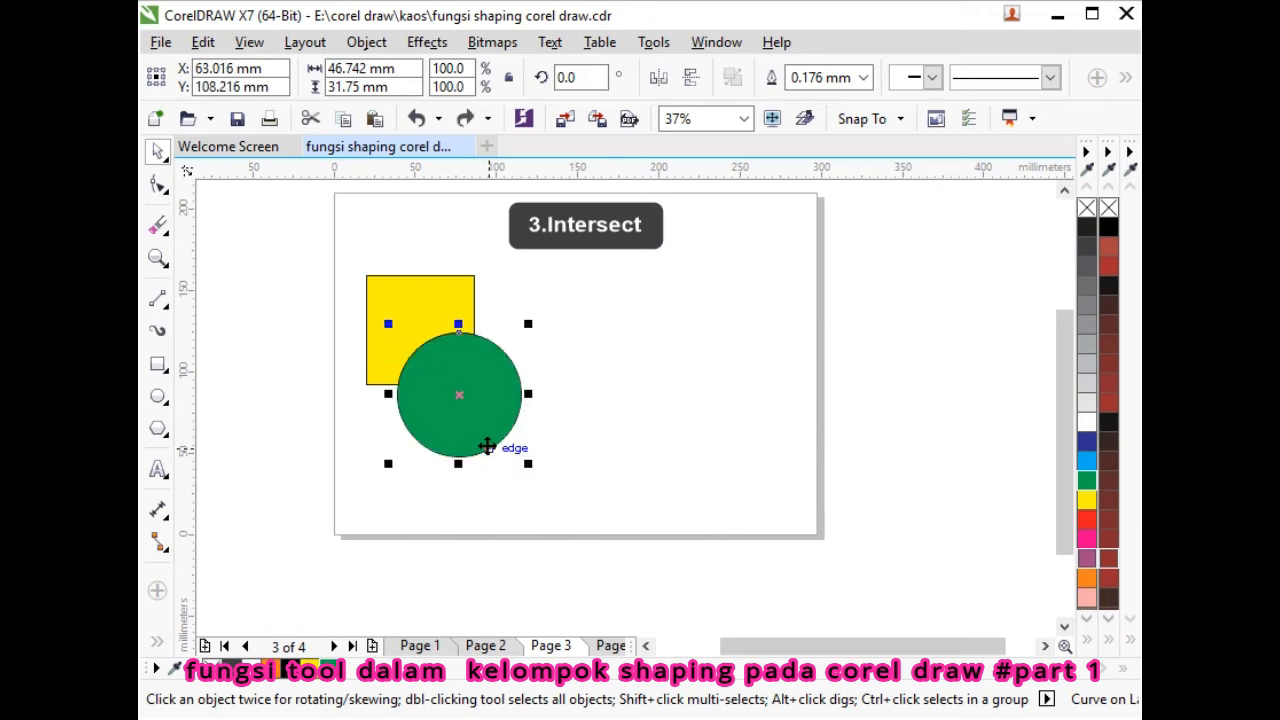
pyautogui.click(591, 440)
# - Intersect the square and circle and place the quarter-circle piece above the square
pyautogui.click(394, 297)
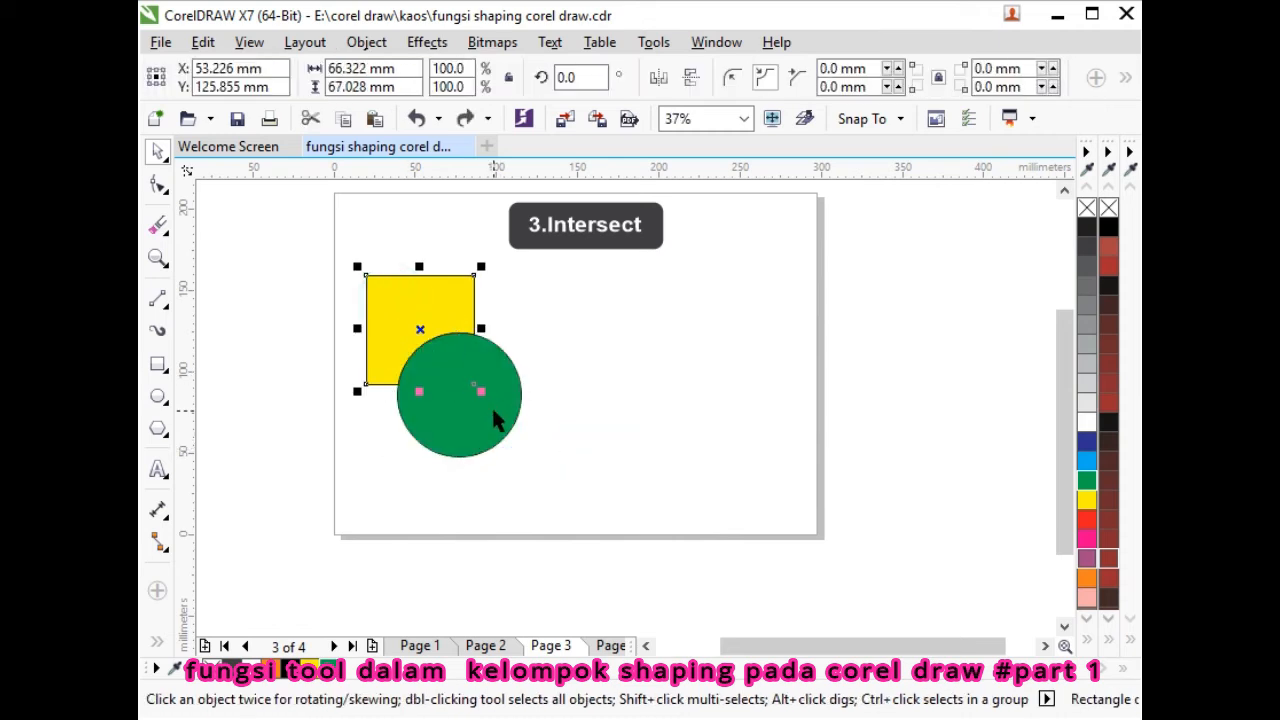
pyautogui.keyDown('shift'); pyautogui.click(495, 420); pyautogui.keyUp('shift')
pyautogui.click(837, 78)
pyautogui.click(610, 384)
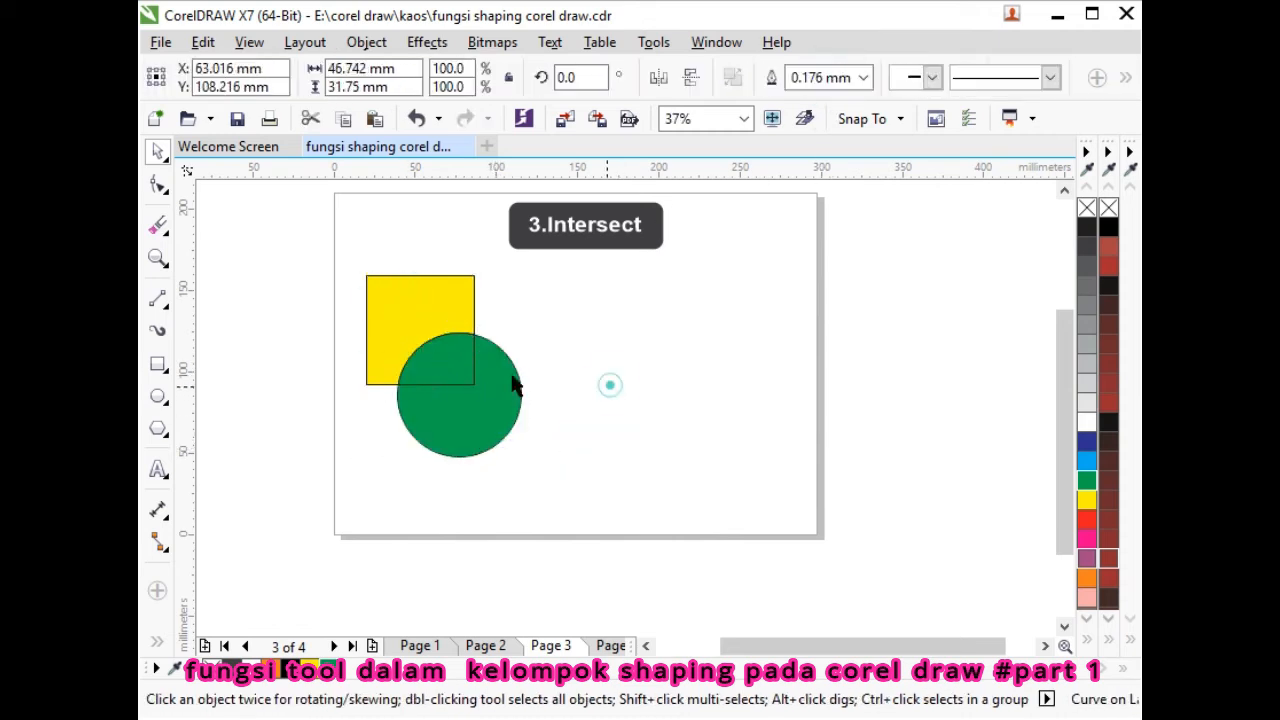
pyautogui.moveTo(445, 360); pyautogui.dragTo(425, 246)
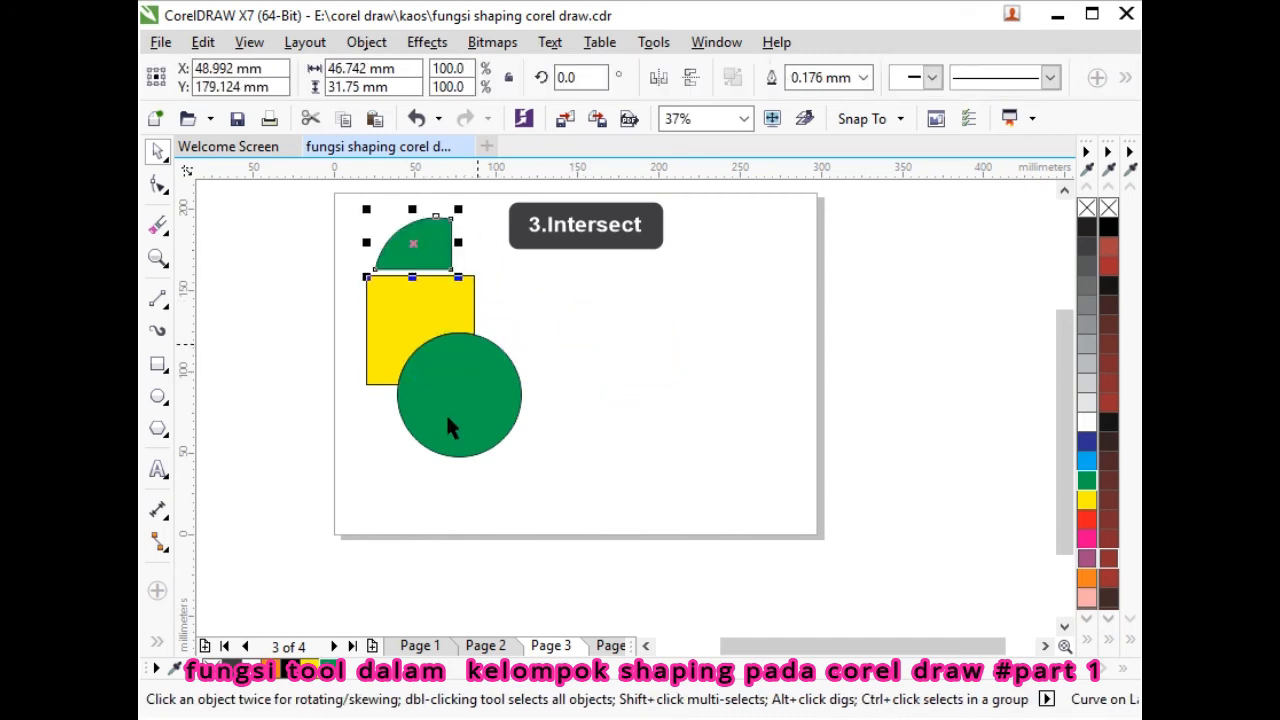
# - Add a line of artistic text containing the name on the page
pyautogui.click(160, 469)
pyautogui.click(590, 328)
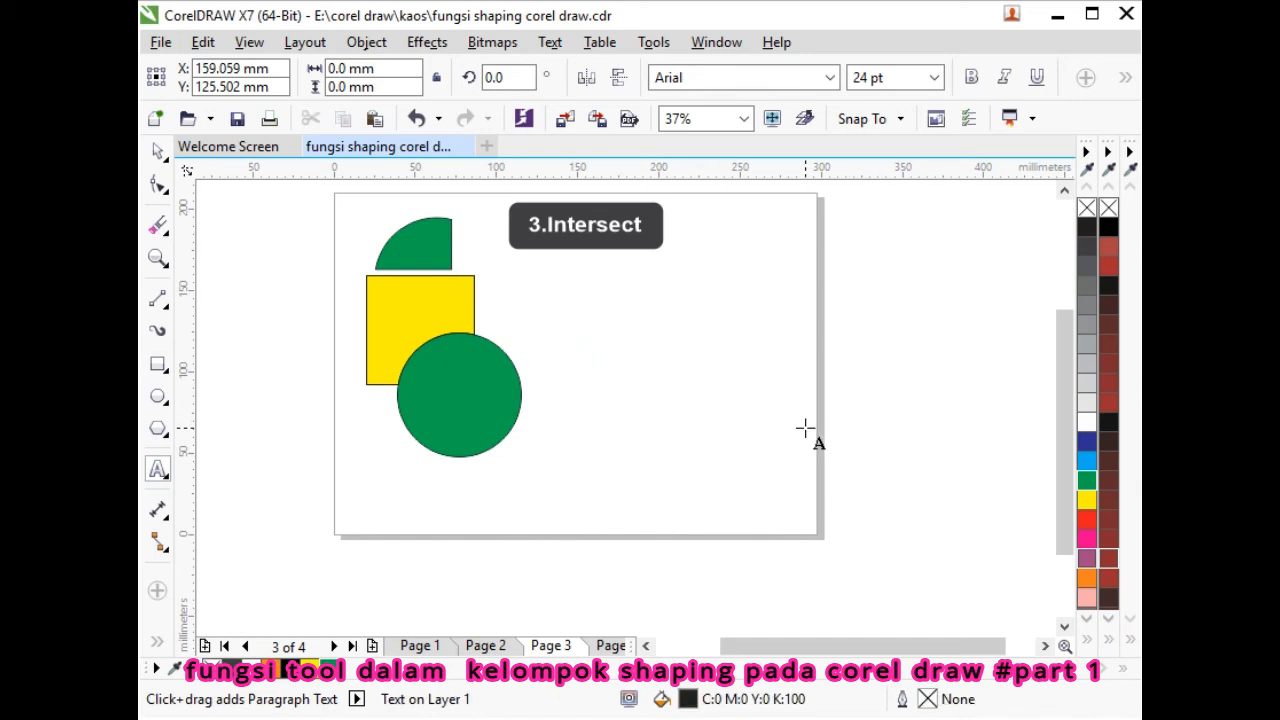
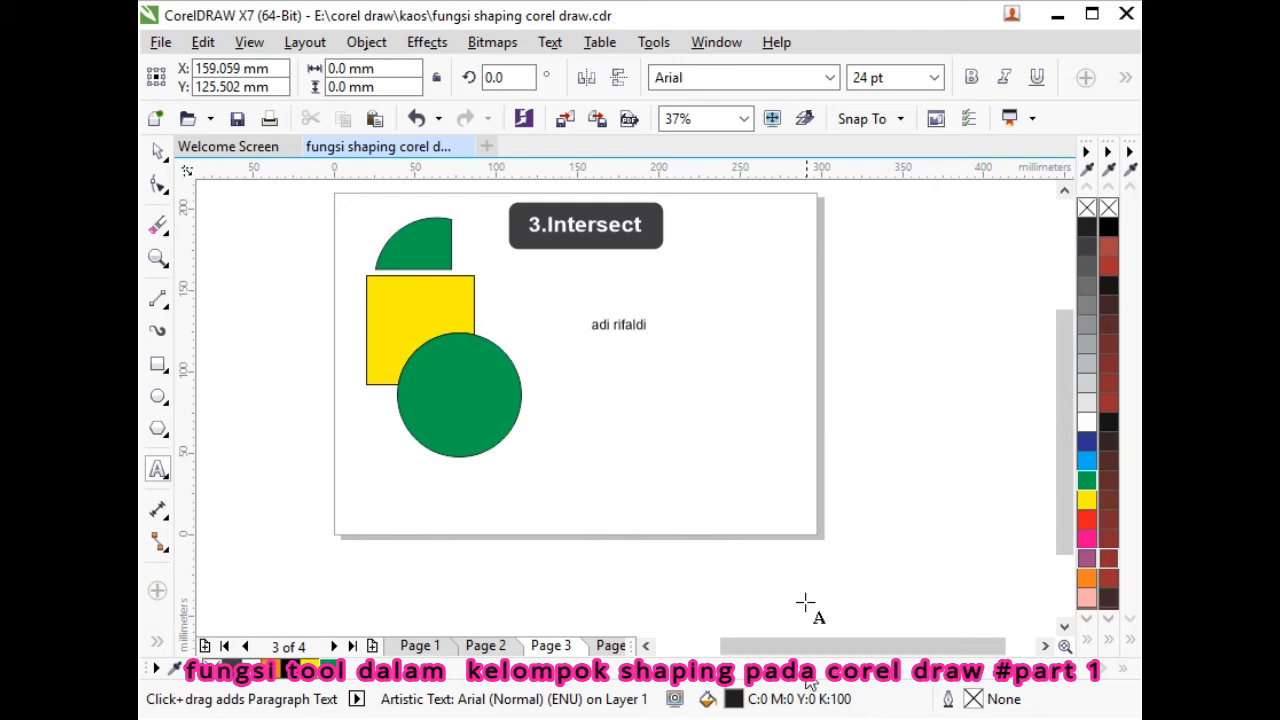
pyautogui.click(618, 325)
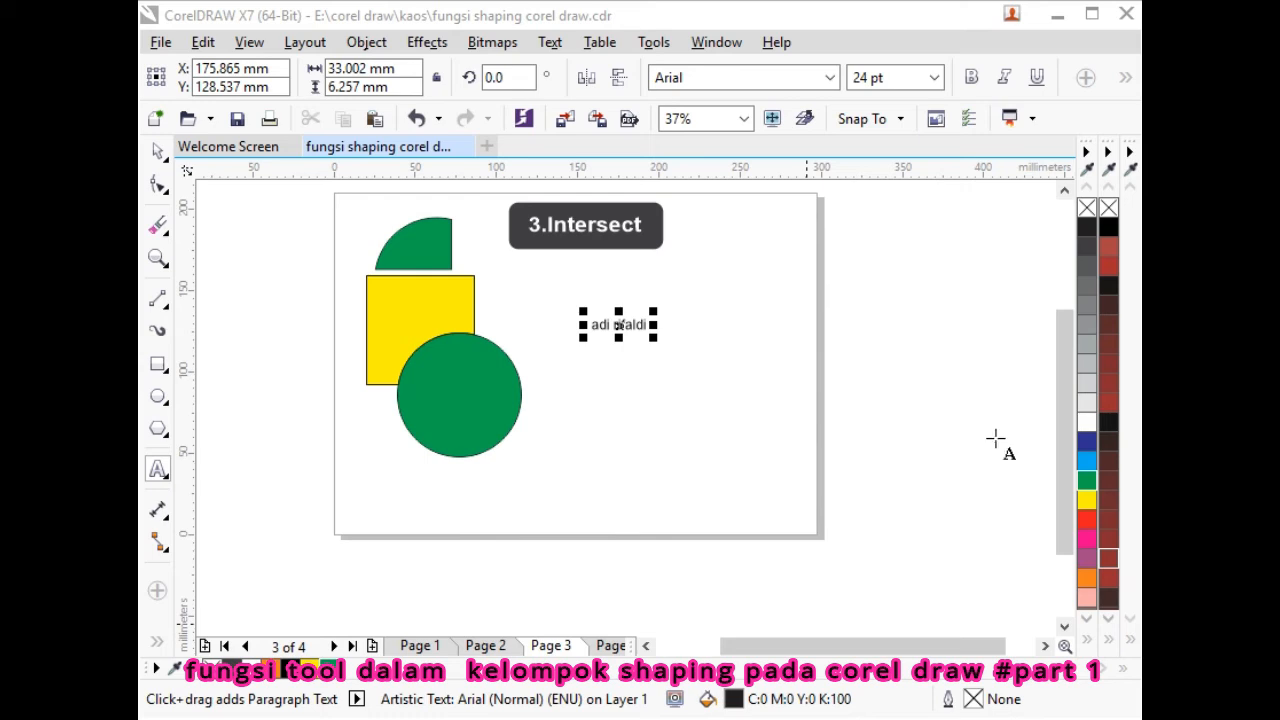
# - Enlarge the name text to about 101 pt, place it beside the circle, and colour it yellow
pyautogui.click(158, 150)
pyautogui.click(620, 326)
pyautogui.moveTo(656, 343); pyautogui.dragTo(828, 447)
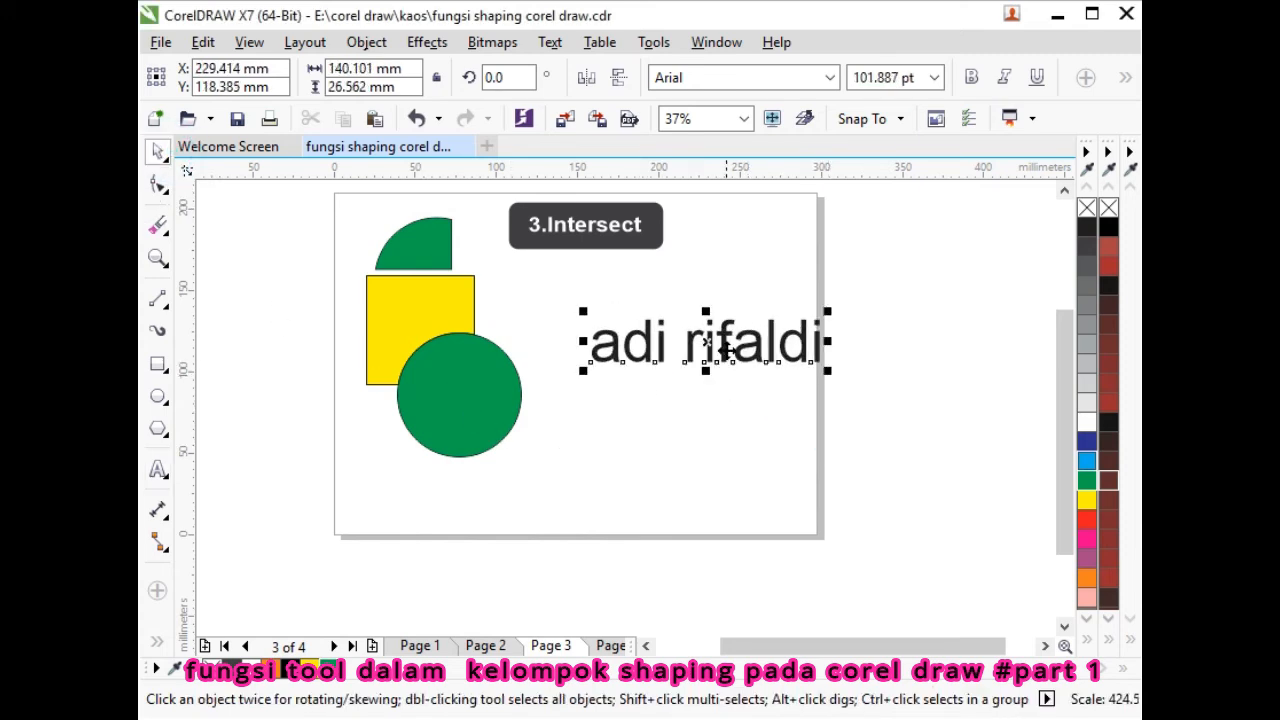
pyautogui.moveTo(728, 352); pyautogui.dragTo(675, 412)
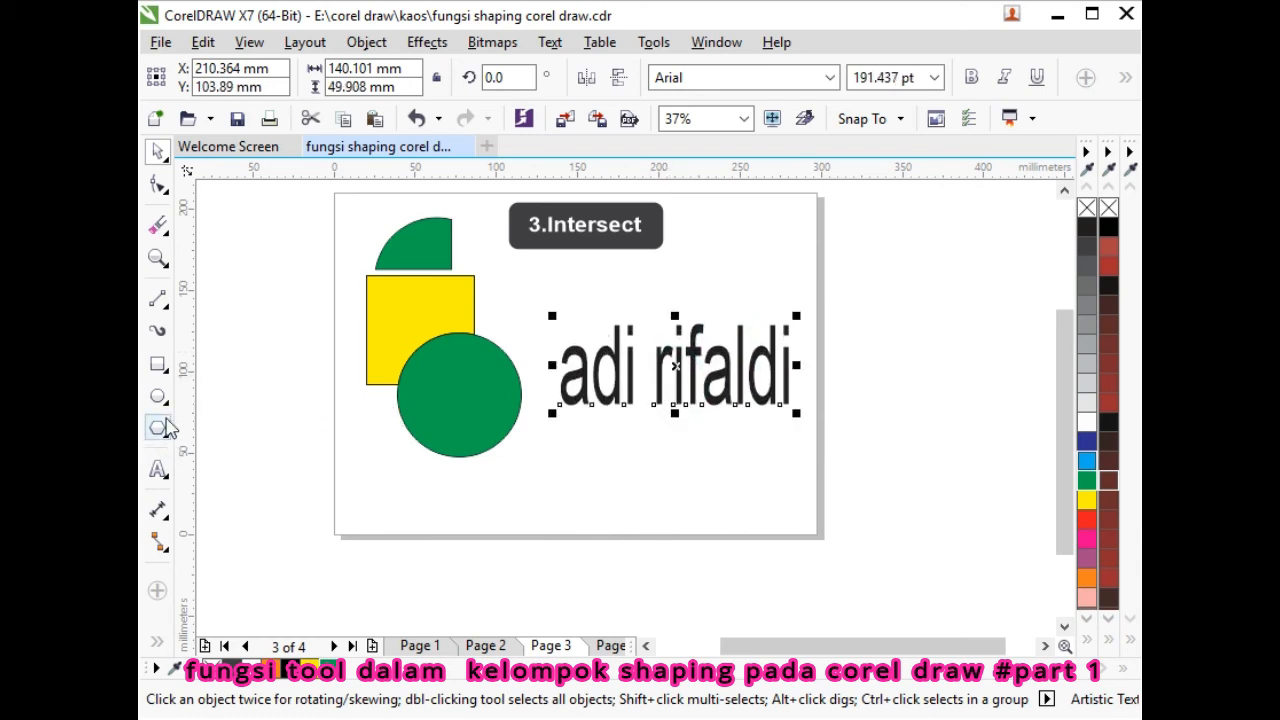
pyautogui.click(300, 668)
pyautogui.click(158, 396)
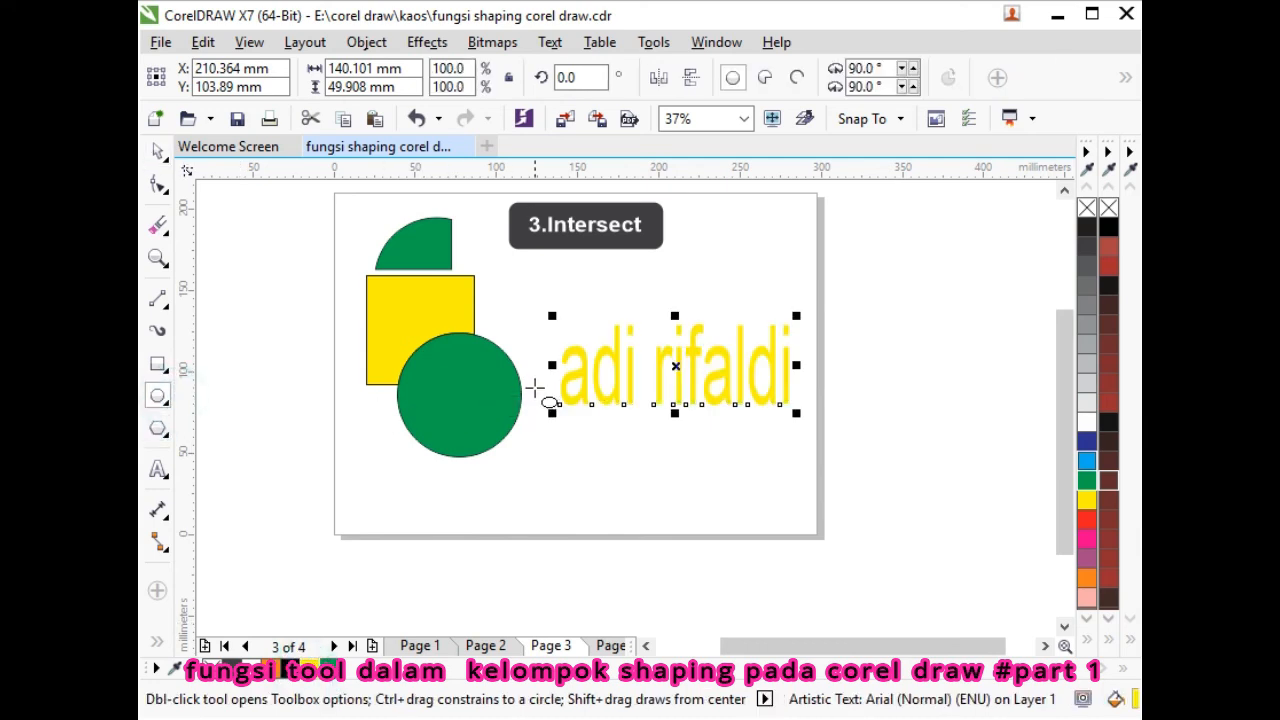
# - Draw a flat ellipse and position it over the lower half of the yellow name text
pyautogui.moveTo(538, 388); pyautogui.dragTo(815, 436)
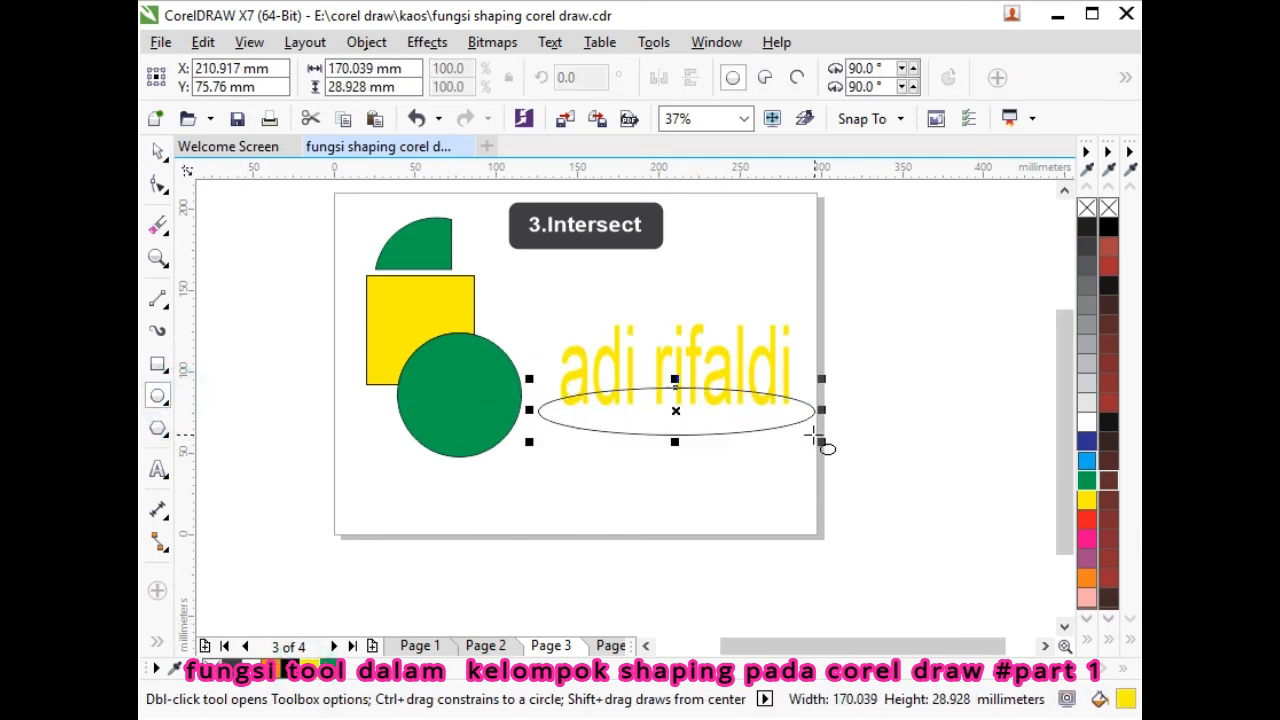
pyautogui.click(157, 150)
pyautogui.click(651, 440)
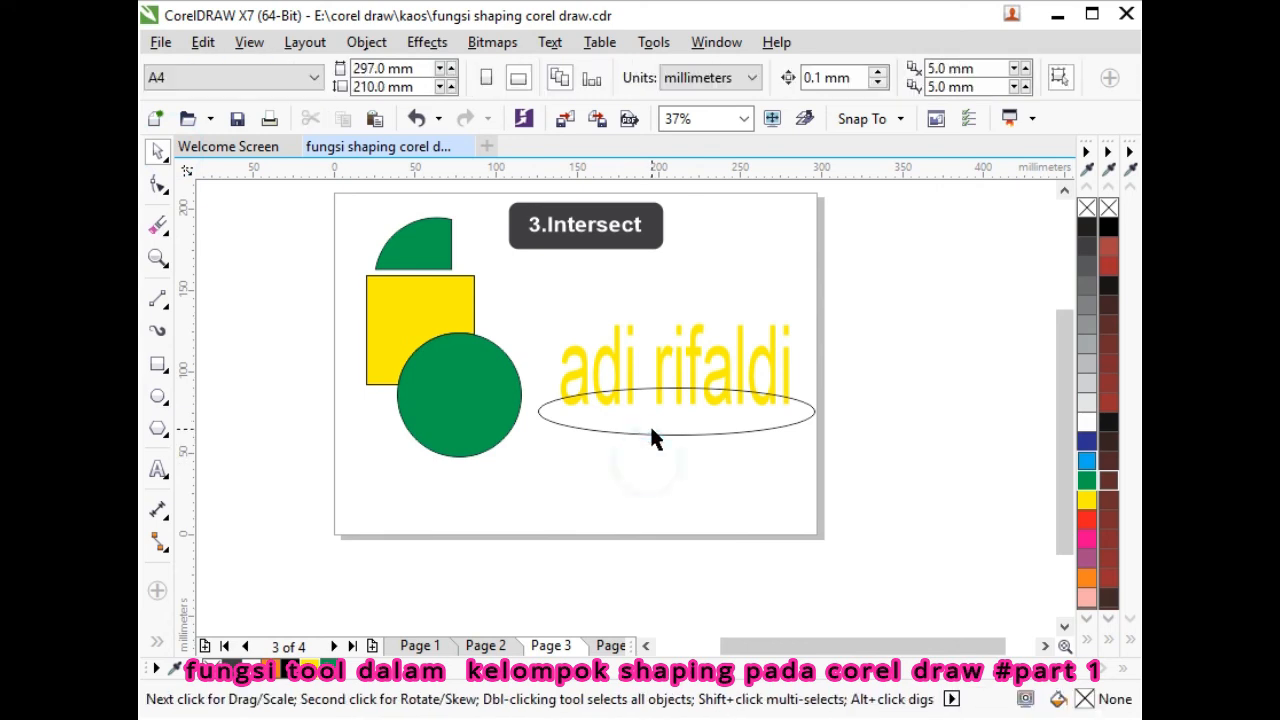
pyautogui.moveTo(651, 434); pyautogui.dragTo(651, 418)
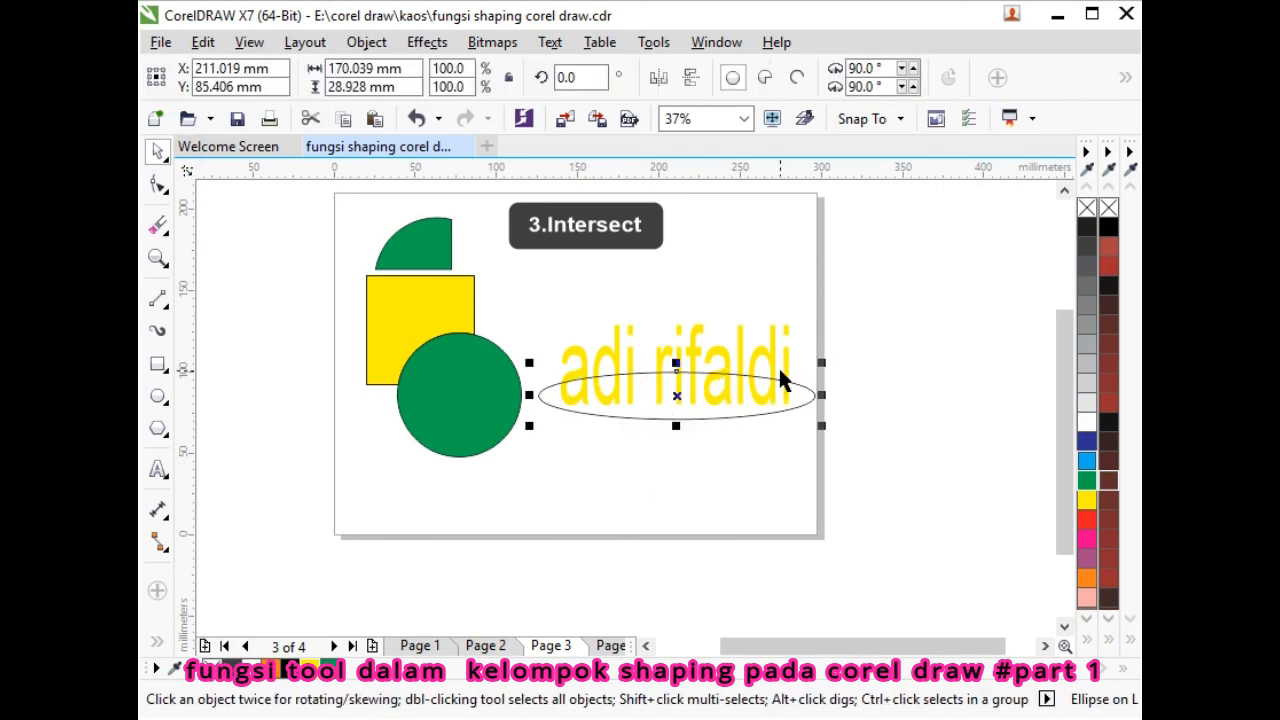
# - Intersect the text with the ellipse, fill the overlap green, and drag the ellipse below
pyautogui.moveTo(514, 281); pyautogui.dragTo(870, 463)
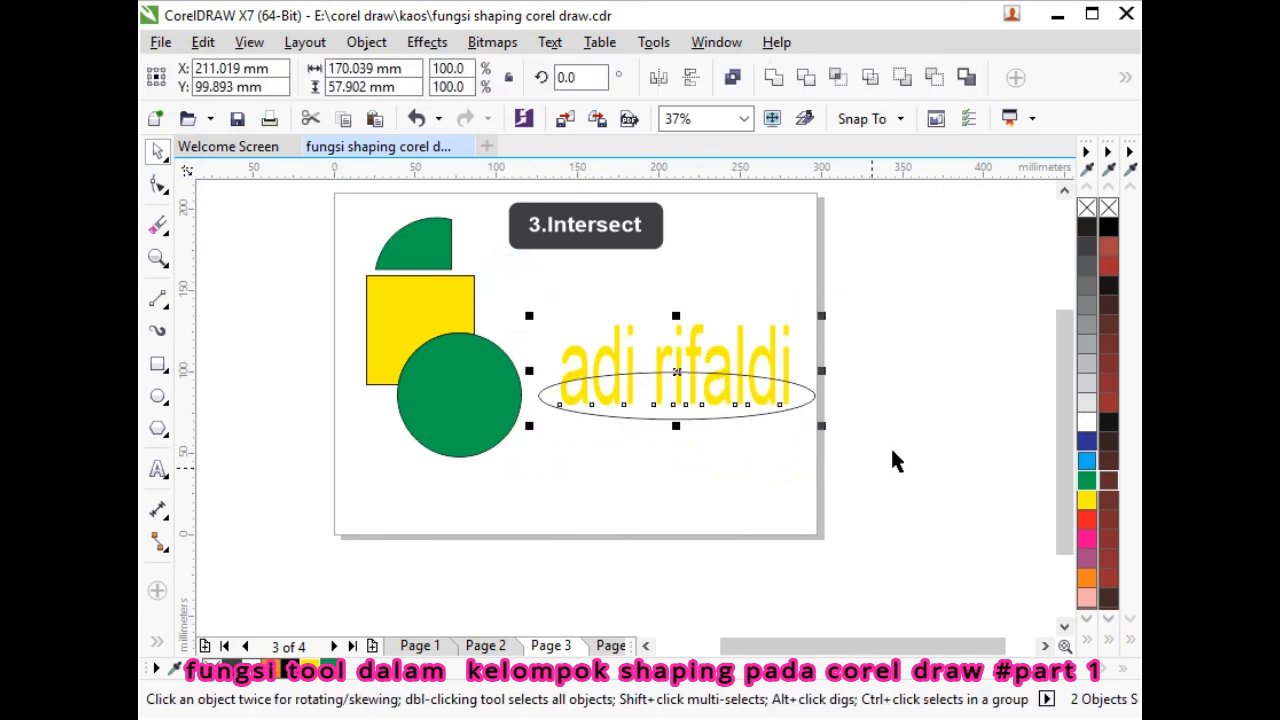
pyautogui.click(849, 88)
pyautogui.click(773, 458)
pyautogui.click(723, 410)
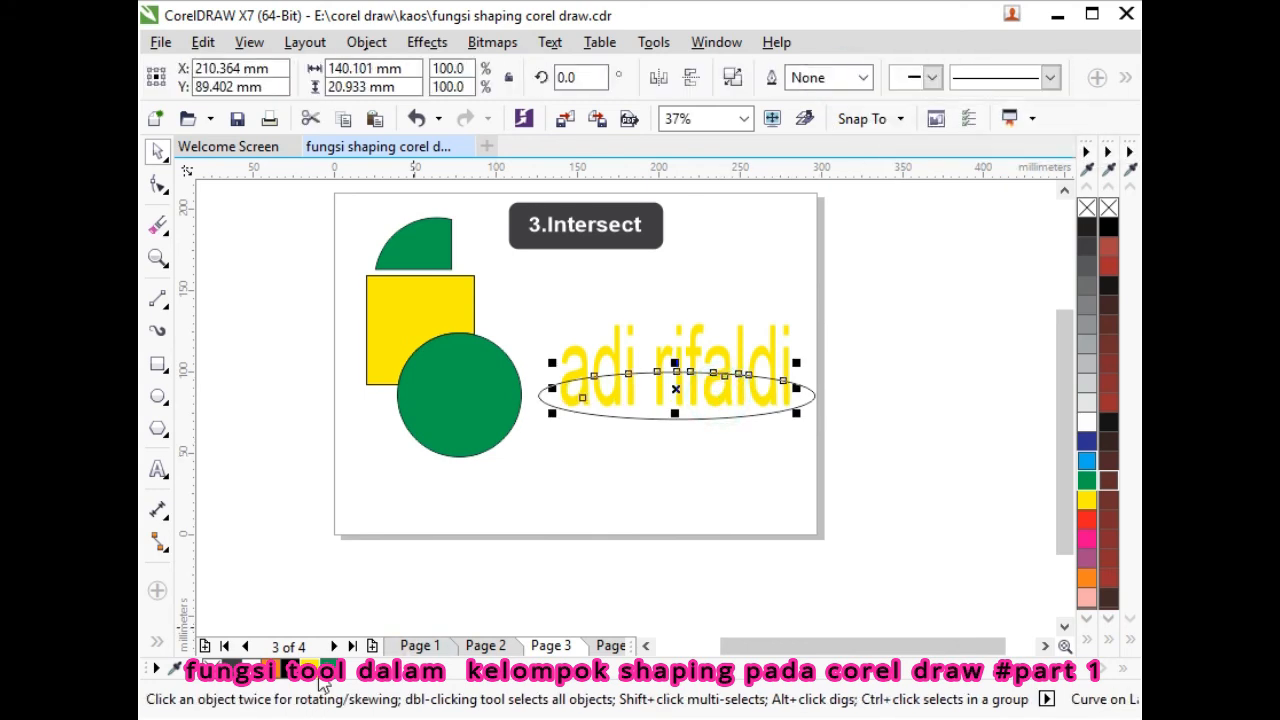
pyautogui.click(628, 463)
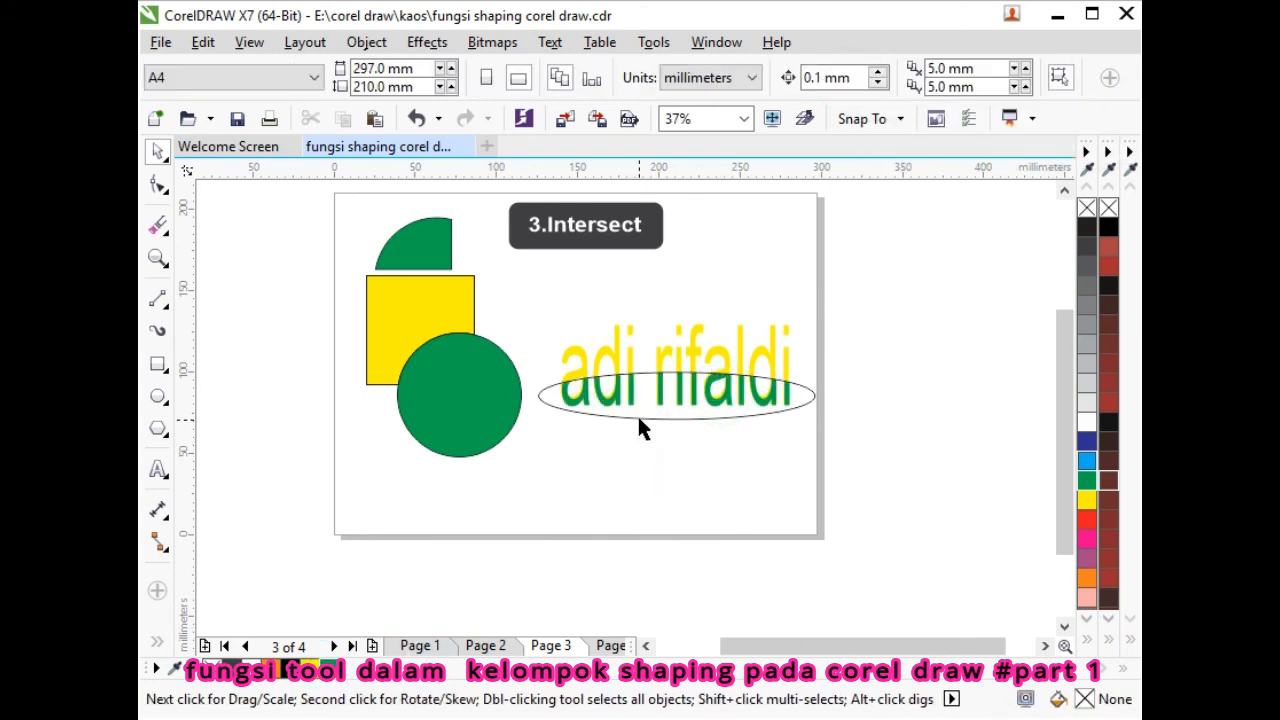
pyautogui.moveTo(639, 418); pyautogui.dragTo(613, 503)
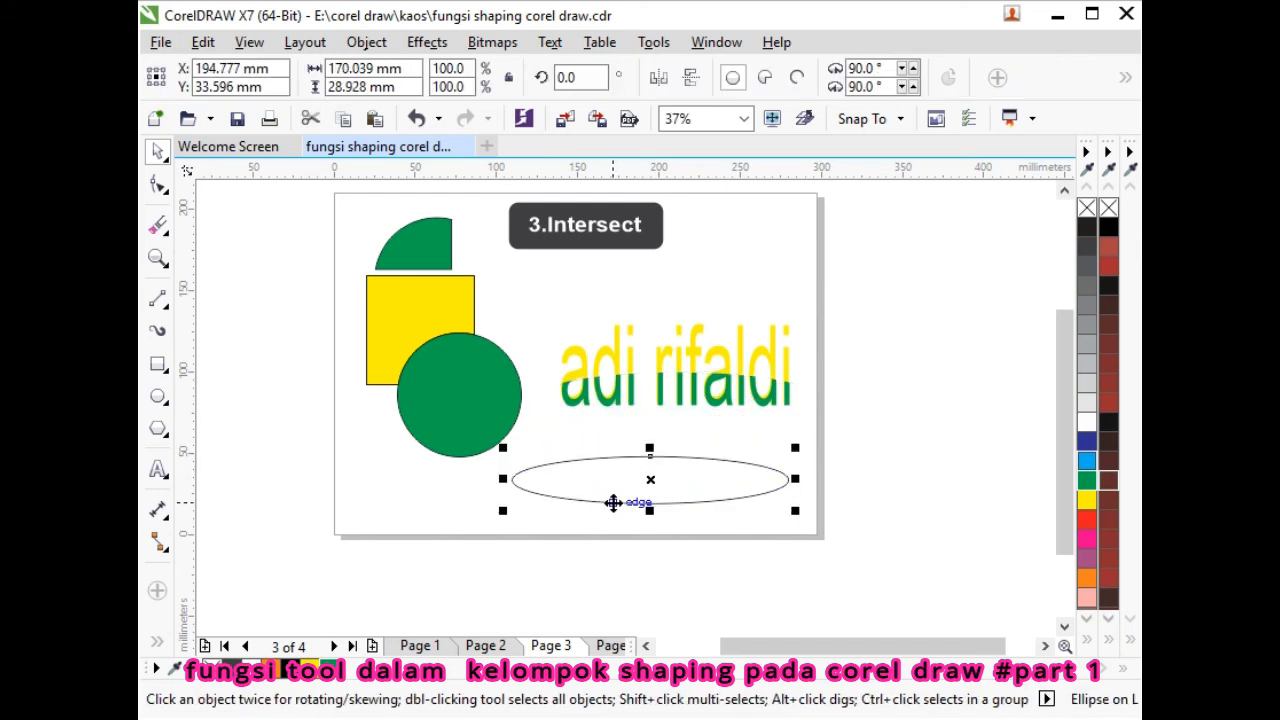
# - Try moving the green text piece up, then undo the last three moves and deselect
pyautogui.moveTo(665, 410); pyautogui.dragTo(677, 329)
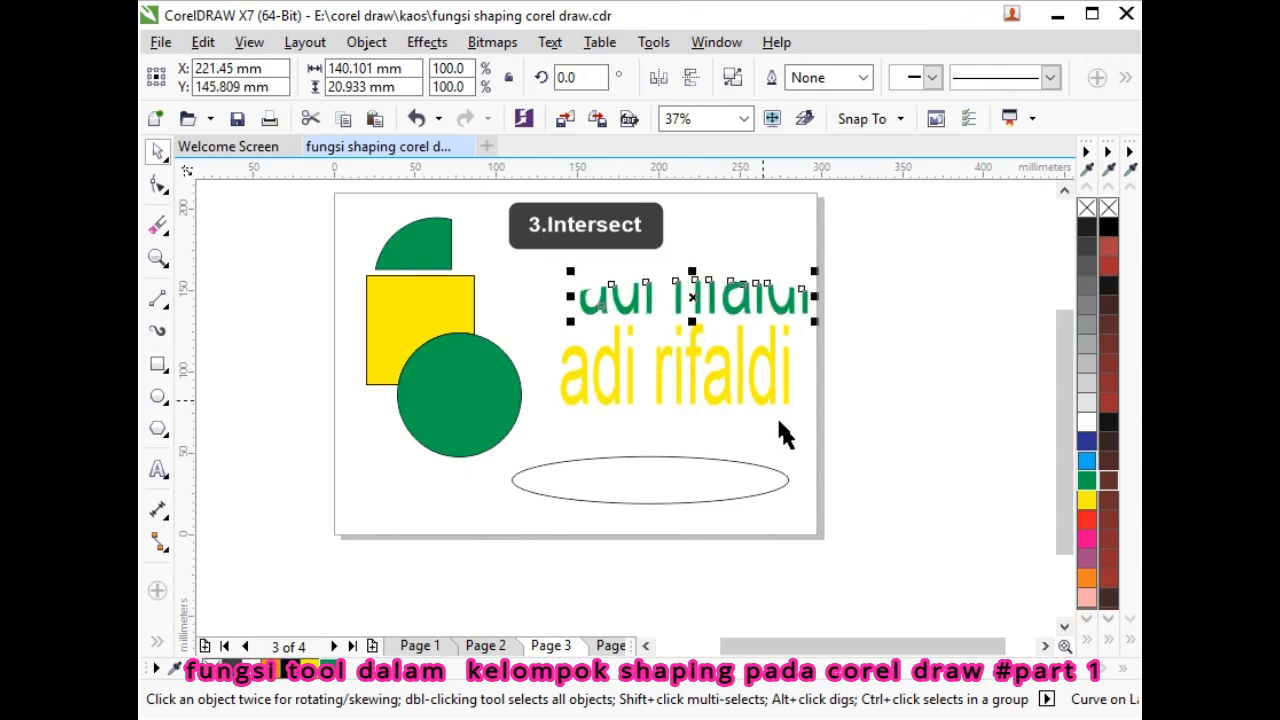
pyautogui.hotkey('ctrl', 'z')
pyautogui.hotkey('ctrl', 'z')
pyautogui.hotkey('ctrl', 'z')
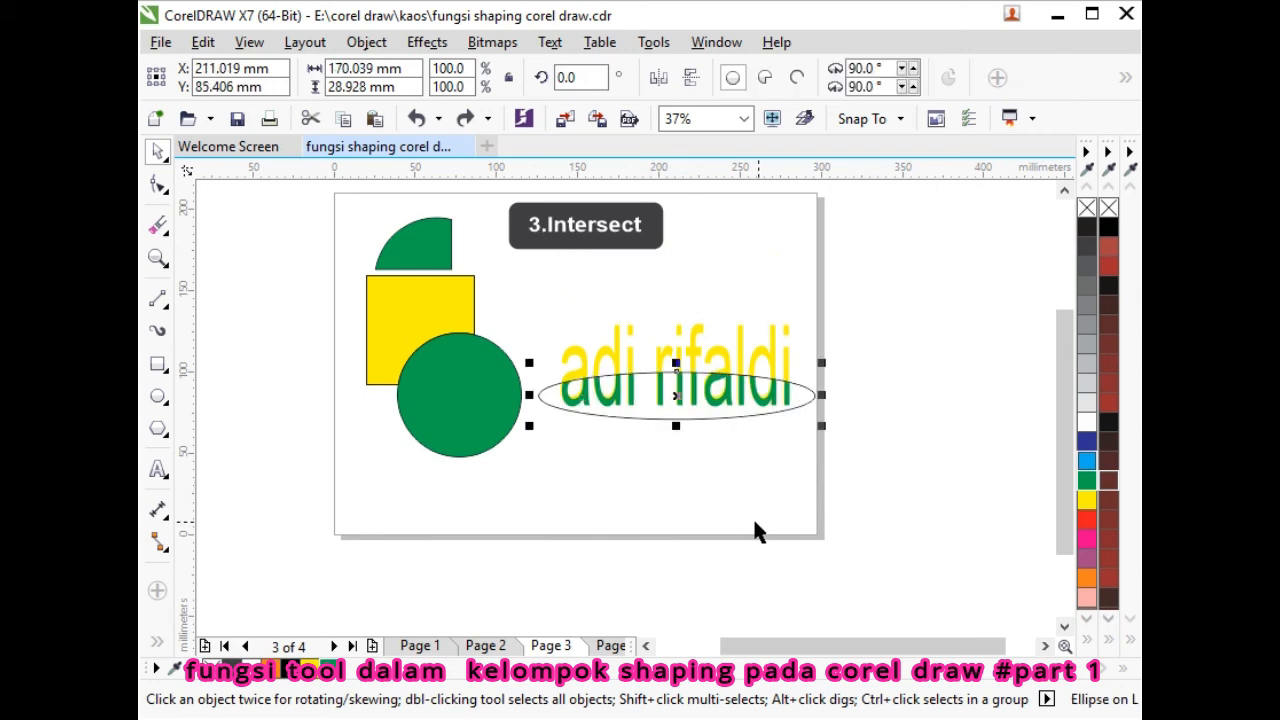
pyautogui.click(686, 470)
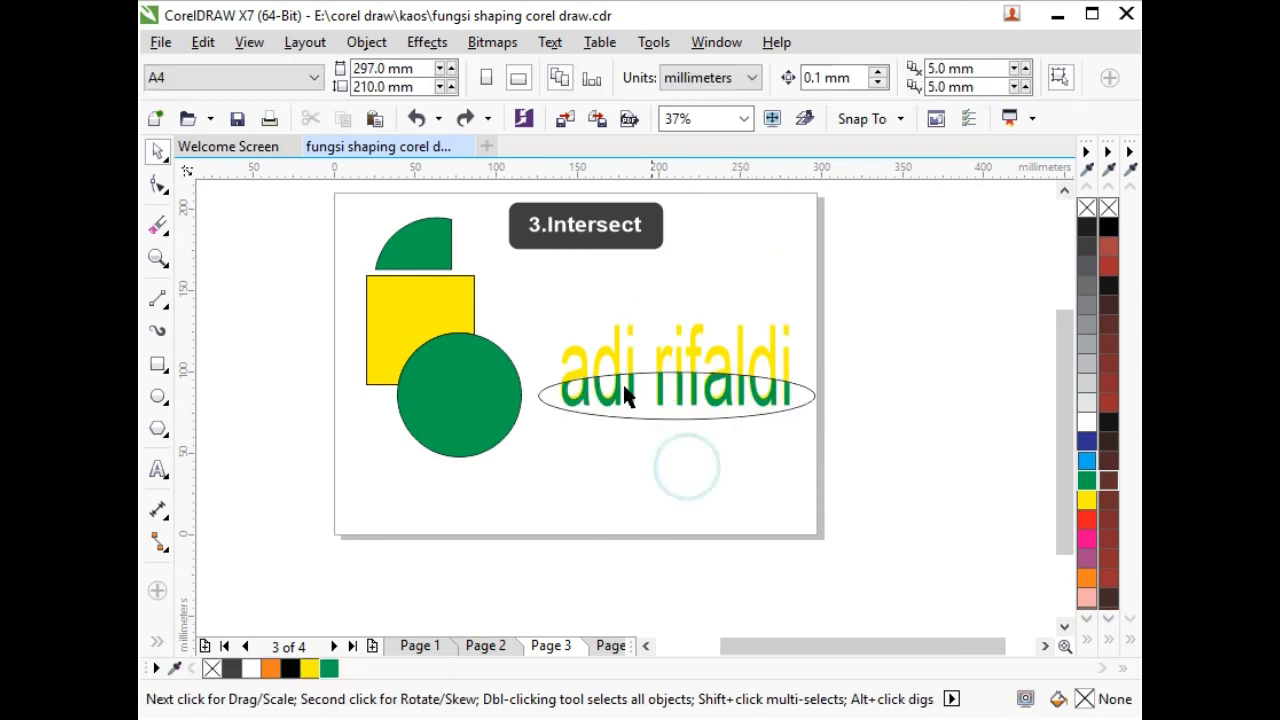